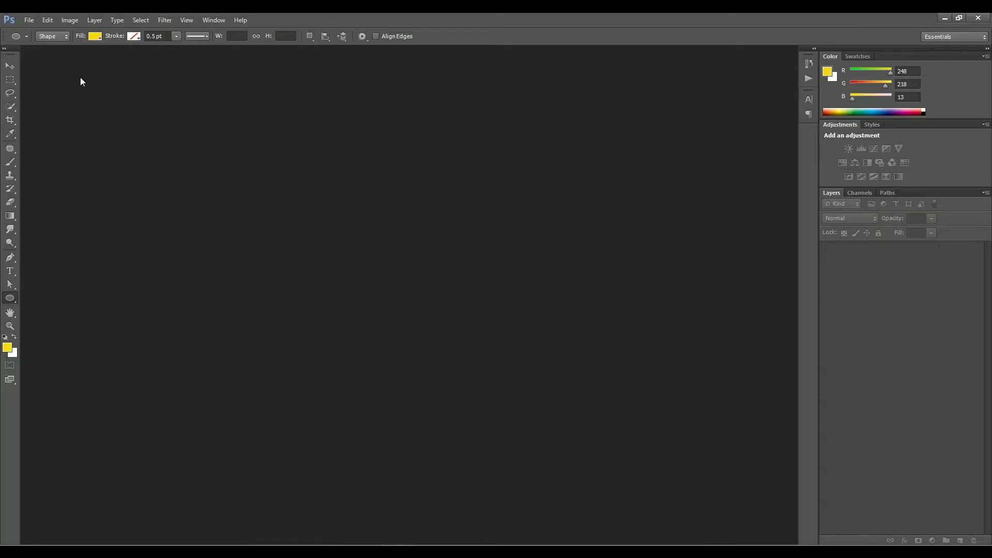
- Create a new document named Neon Effect using the Web preset at 1600 x 1200 pixels
{"action": "left_click", "coordinate": [30, 21]}
{"action": "left_click", "coordinate": [34, 30]}
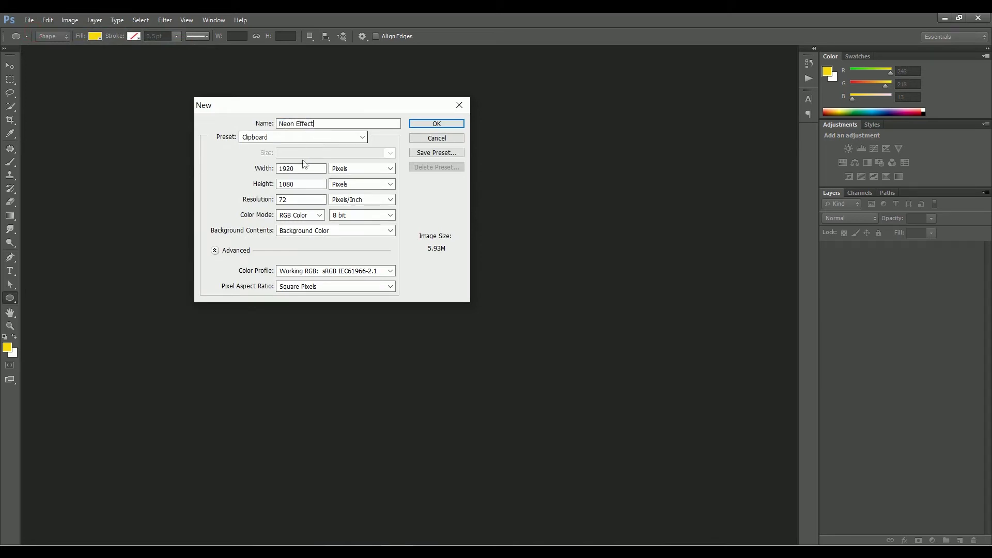
{"action": "left_click", "coordinate": [333, 137]}
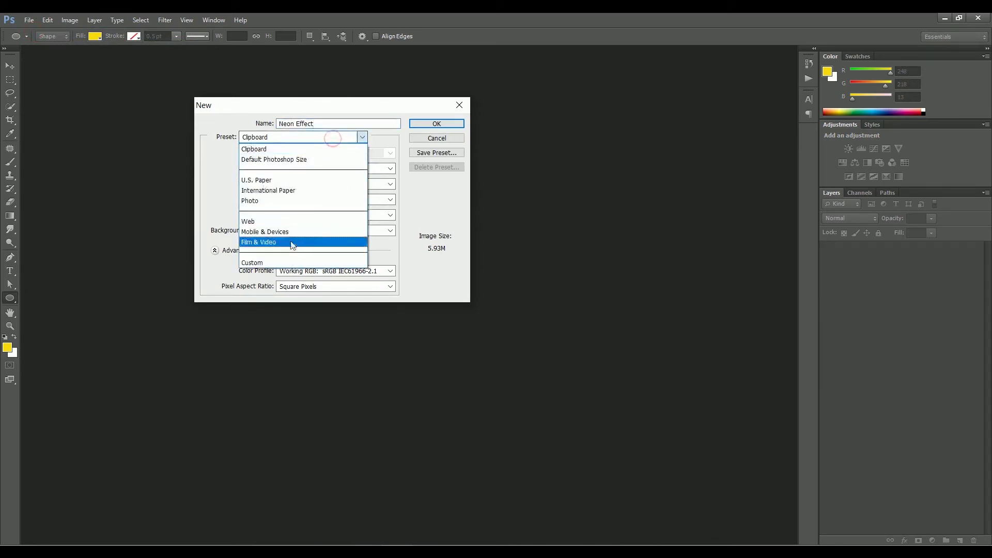
{"action": "left_click", "coordinate": [293, 221]}
{"action": "left_click", "coordinate": [322, 154]}
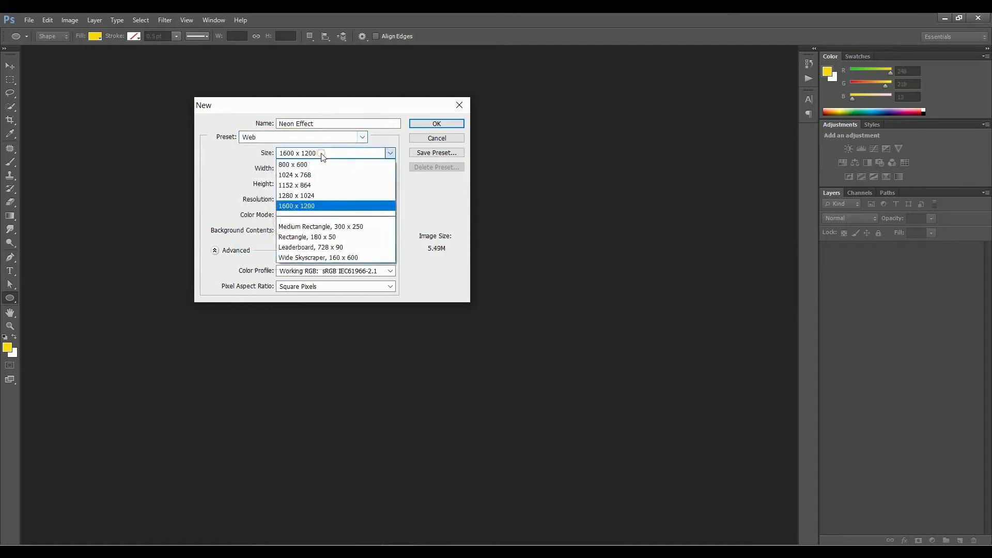
{"action": "left_click", "coordinate": [321, 154]}
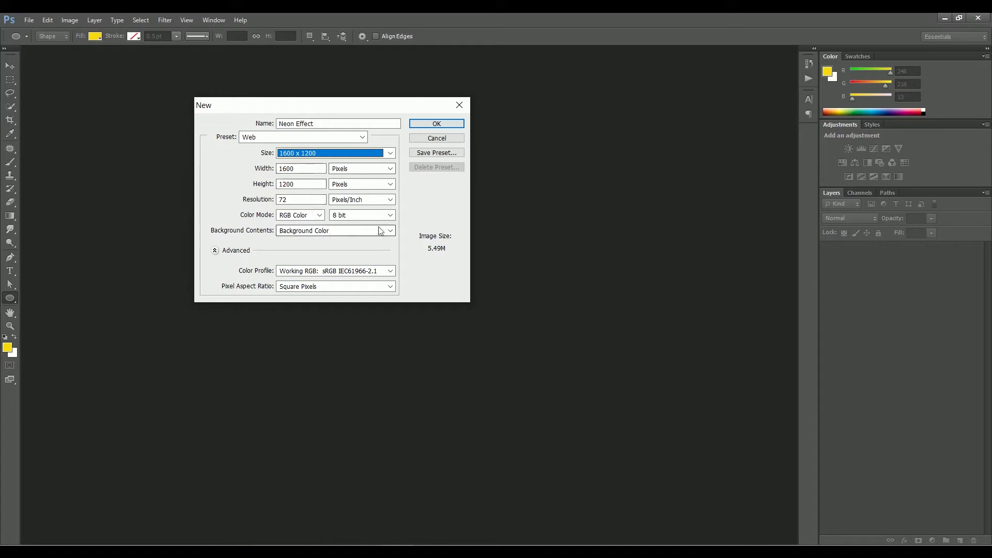
{"action": "left_click", "coordinate": [437, 124]}
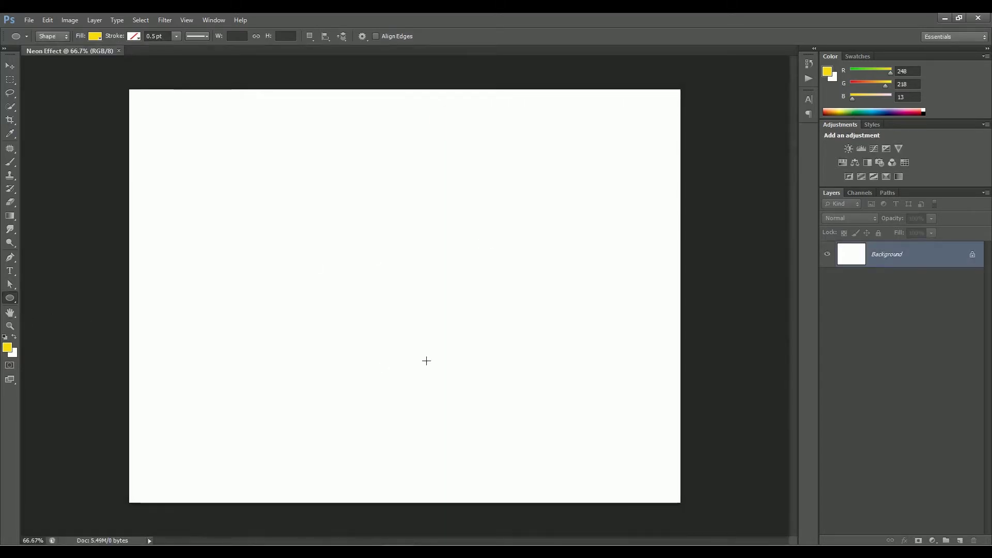
- Reset to the default colors, draw a black circle about 613 px wide with the Ellipse tool and place it near the canvas center
{"action": "key", "text": "d"}
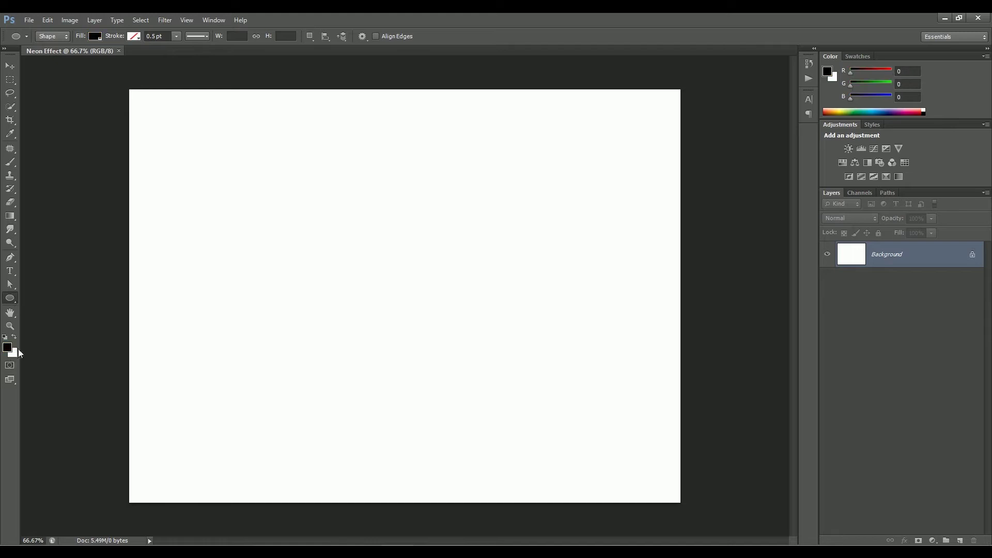
{"action": "right_click", "coordinate": [12, 300]}
{"action": "left_click", "coordinate": [57, 318]}
{"action": "left_click_drag", "start_coordinate": [336, 200], "coordinate": [546, 423]}
{"action": "left_click", "coordinate": [11, 67]}
{"action": "left_click_drag", "start_coordinate": [491, 295], "coordinate": [470, 278]}
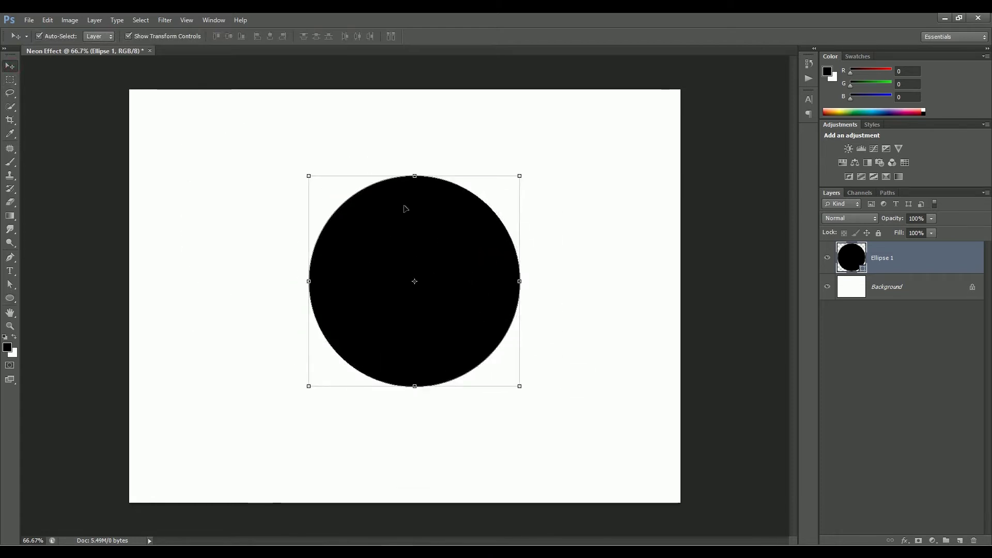
- Remove the circle's fill and give it a red stroke 20 pt wide
{"action": "left_click", "coordinate": [10, 299]}
{"action": "left_click", "coordinate": [47, 316]}
{"action": "left_click", "coordinate": [94, 36]}
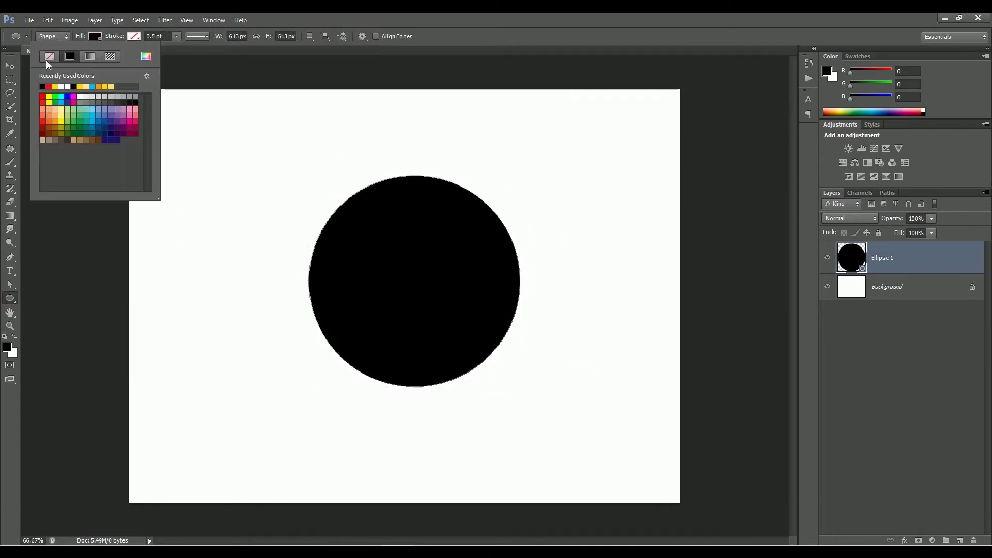
{"action": "left_click", "coordinate": [49, 56]}
{"action": "left_click", "coordinate": [133, 36]}
{"action": "left_click", "coordinate": [88, 86]}
{"action": "left_click", "coordinate": [161, 36]}
{"action": "type", "text": "20"}
{"action": "key", "text": "Return"}
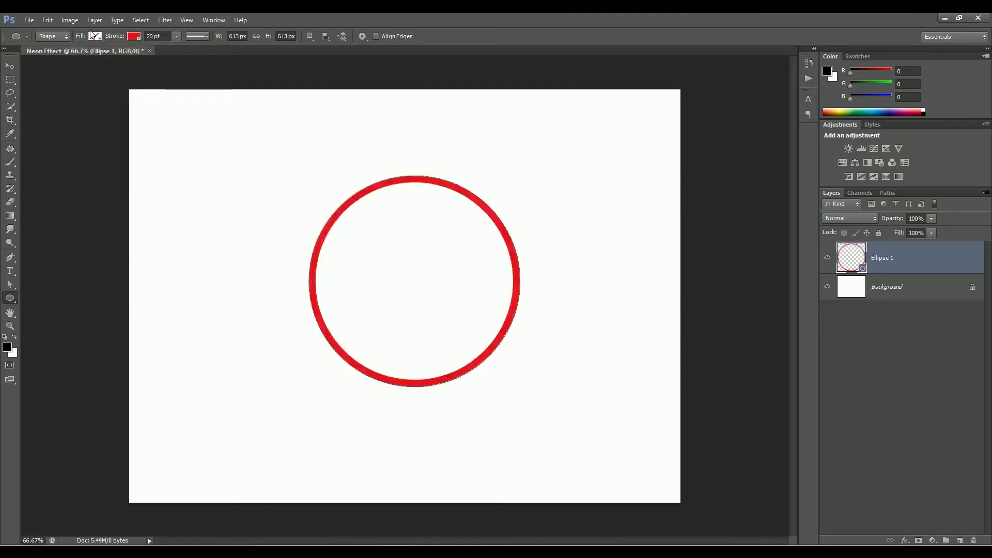
- Reduce the red circle's stroke width to 15 pt
{"action": "left_click", "coordinate": [158, 36]}
{"action": "type", "text": "15"}
{"action": "key", "text": "Return"}
- Duplicate the Ellipse 1 layer and scale the copy about its center to about 90.5% to form an inner ring
{"action": "left_click", "coordinate": [10, 66]}
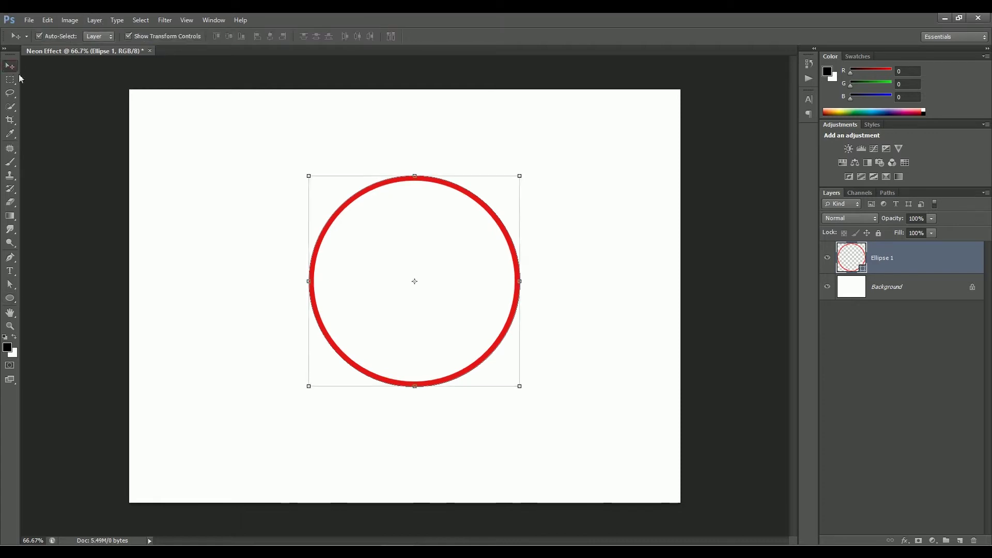
{"action": "right_click", "coordinate": [925, 260]}
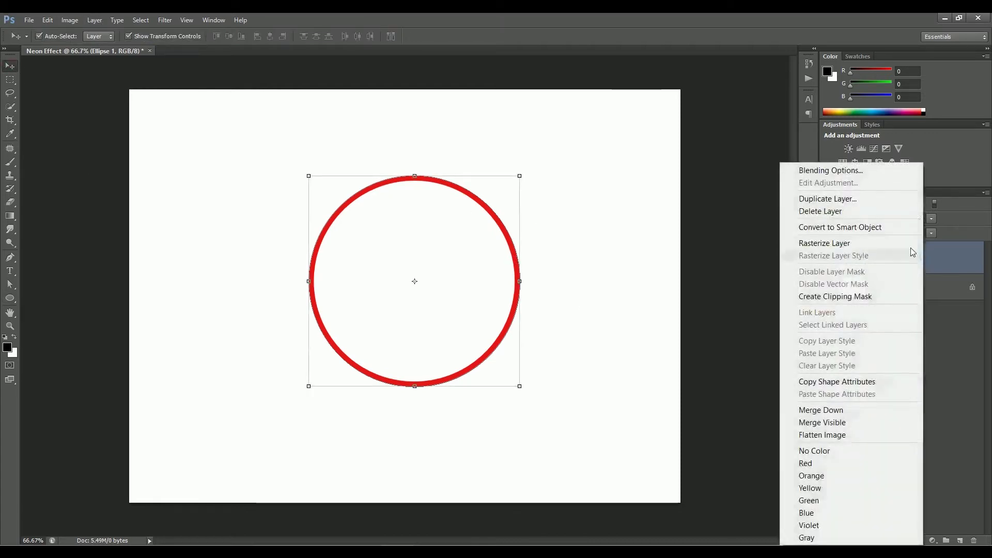
{"action": "left_click", "coordinate": [865, 201]}
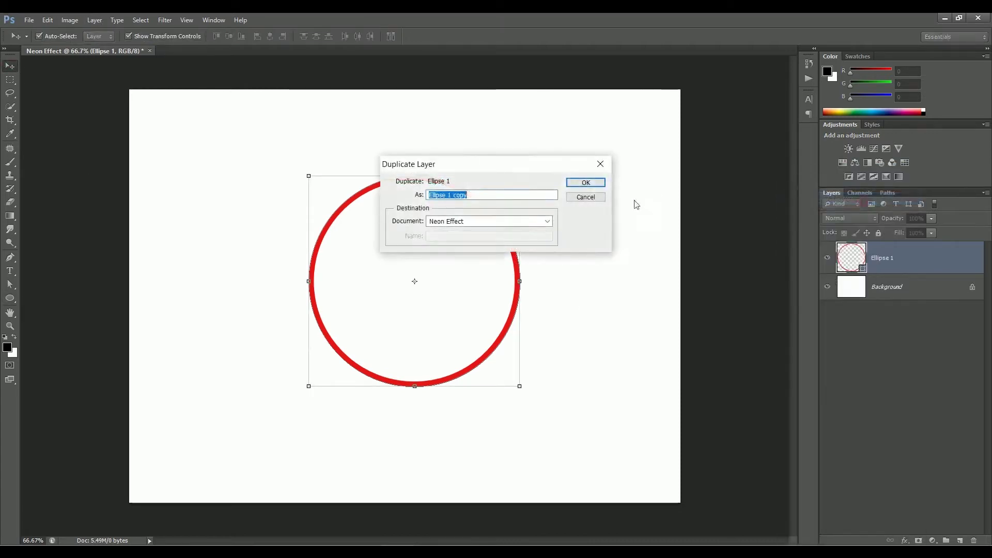
{"action": "left_click", "coordinate": [592, 183]}
{"action": "left_click_drag", "start_coordinate": [519, 175], "coordinate": [505, 180]}
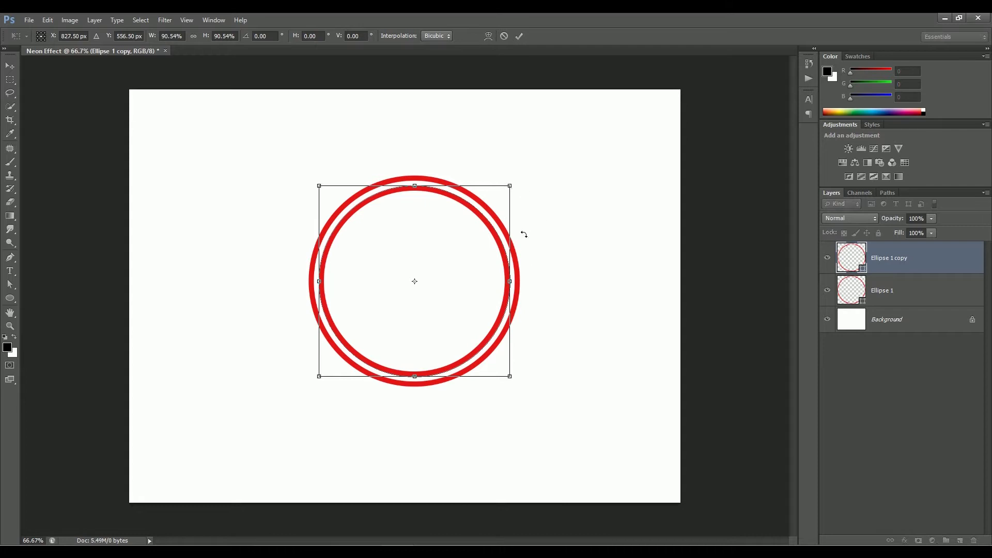
{"action": "key", "text": "Return"}
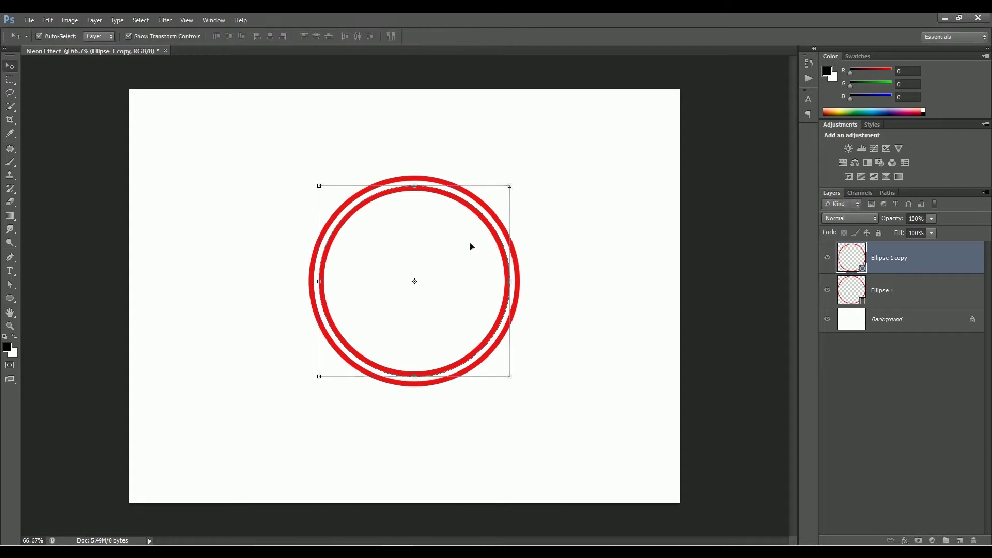
- Change the inner ring's stroke to the dotted style with a width of 10 pt
{"action": "left_click", "coordinate": [9, 298]}
{"action": "left_click", "coordinate": [133, 38]}
{"action": "left_click", "coordinate": [135, 36]}
{"action": "left_click", "coordinate": [199, 36]}
{"action": "left_click", "coordinate": [195, 97]}
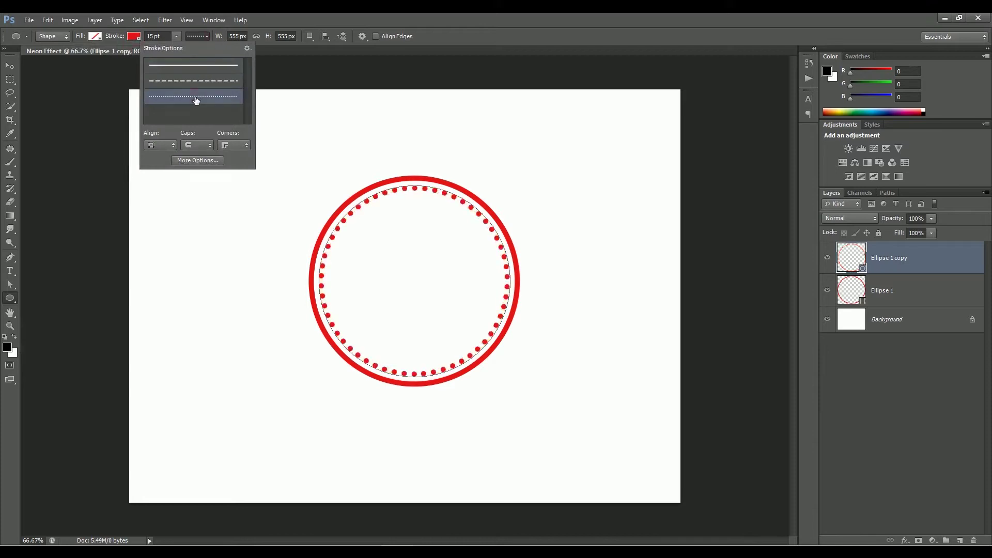
{"action": "left_click", "coordinate": [167, 37]}
{"action": "key", "text": "Return"}
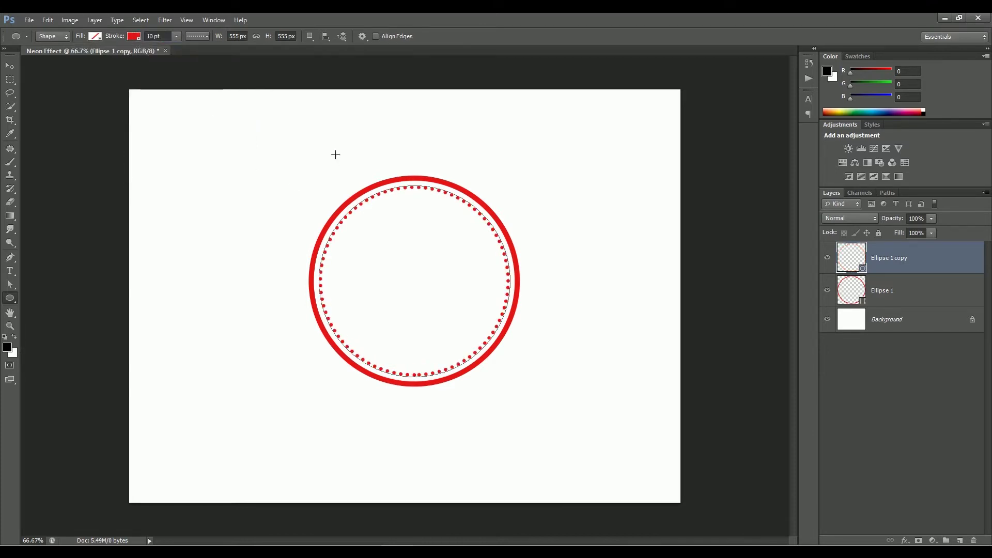
- Set the inner ring's dotted stroke width to 8 pt and deselect its layer
{"action": "left_click", "coordinate": [161, 36]}
{"action": "type", "text": "8"}
{"action": "key", "text": "Return"}
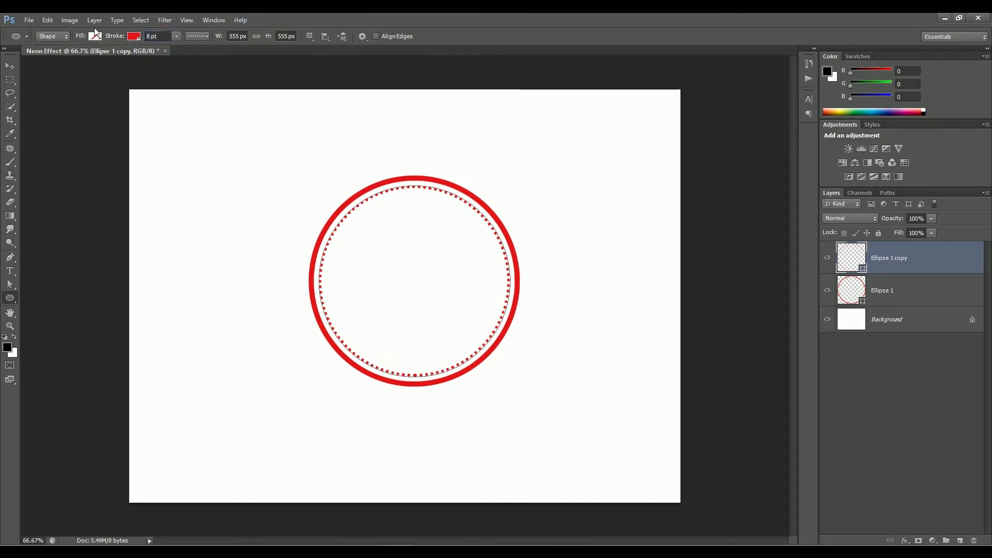
{"action": "left_click", "coordinate": [11, 71]}
{"action": "left_click", "coordinate": [719, 330]}
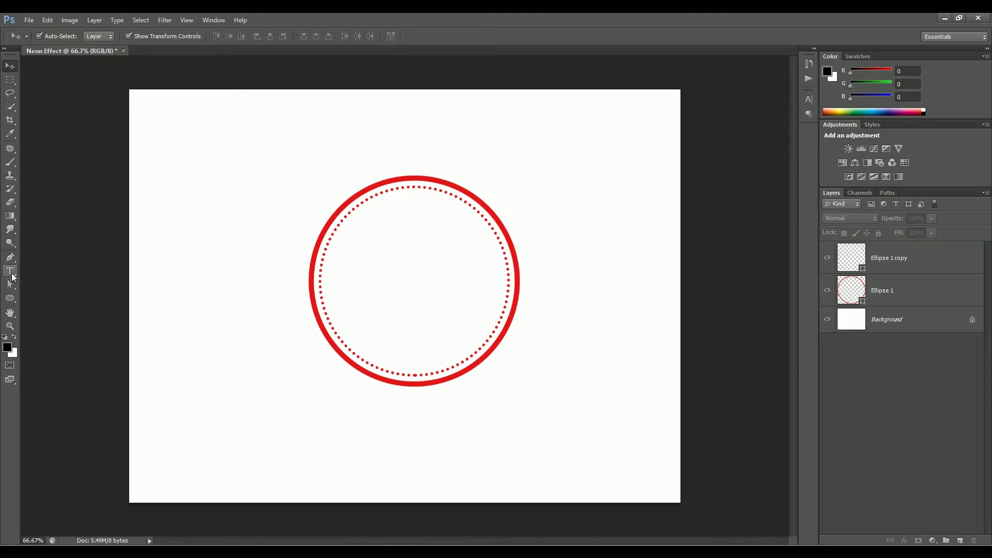
- Add the text "Neon Effect" in the Scriptina font and center it over the rings
{"action": "left_click", "coordinate": [12, 273]}
{"action": "left_click", "coordinate": [229, 302]}
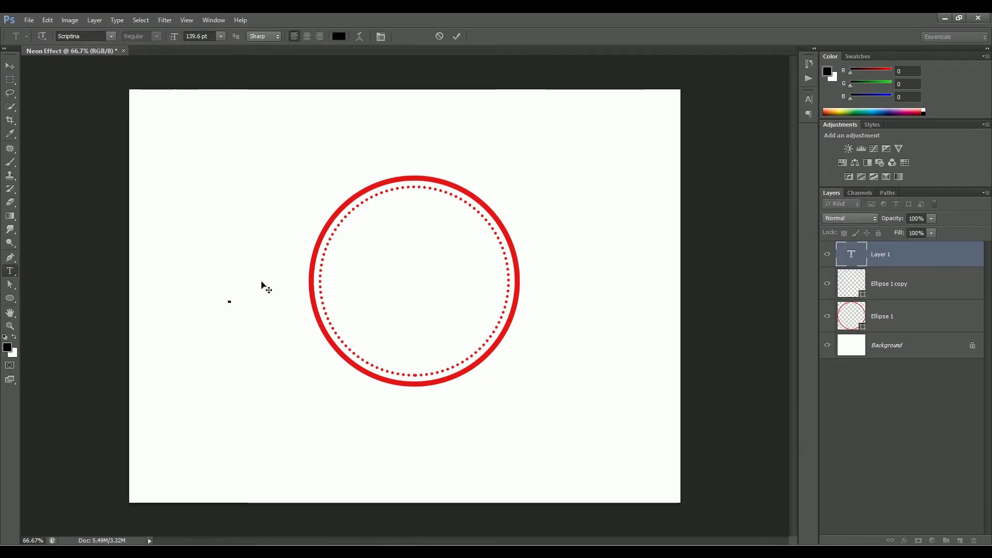
{"action": "type", "text": "Neon"}
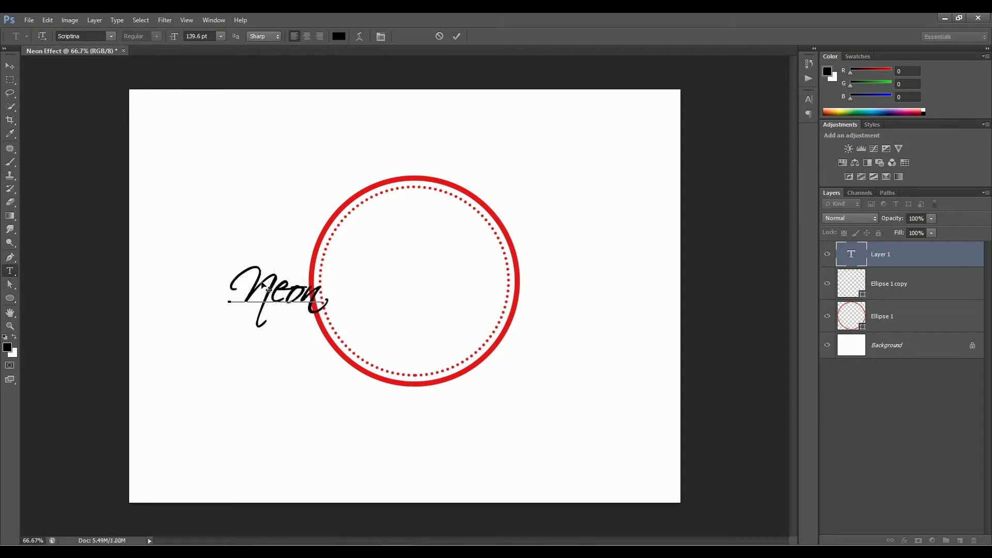
{"action": "type", "text": " Effect"}
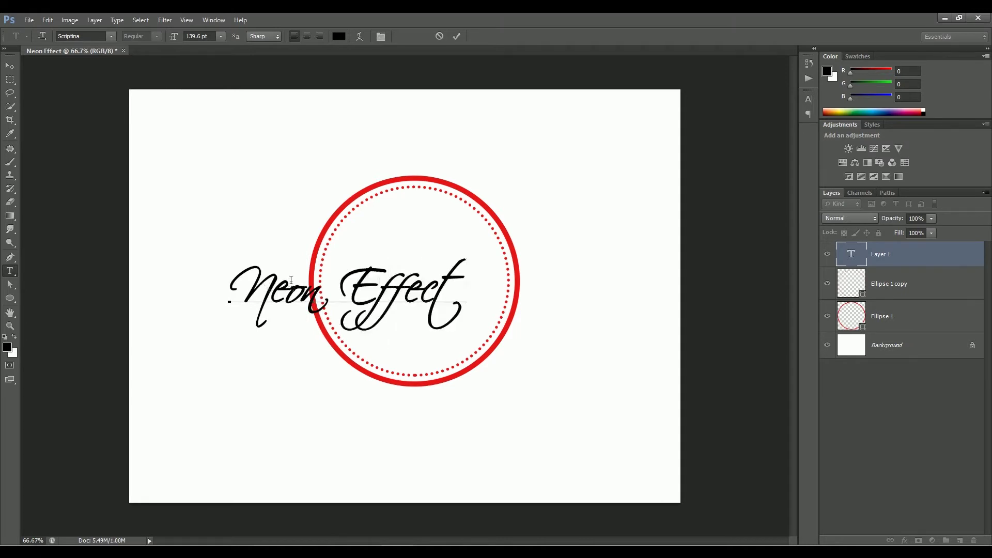
{"action": "left_click", "coordinate": [9, 65]}
{"action": "left_click_drag", "start_coordinate": [399, 291], "coordinate": [467, 279]}
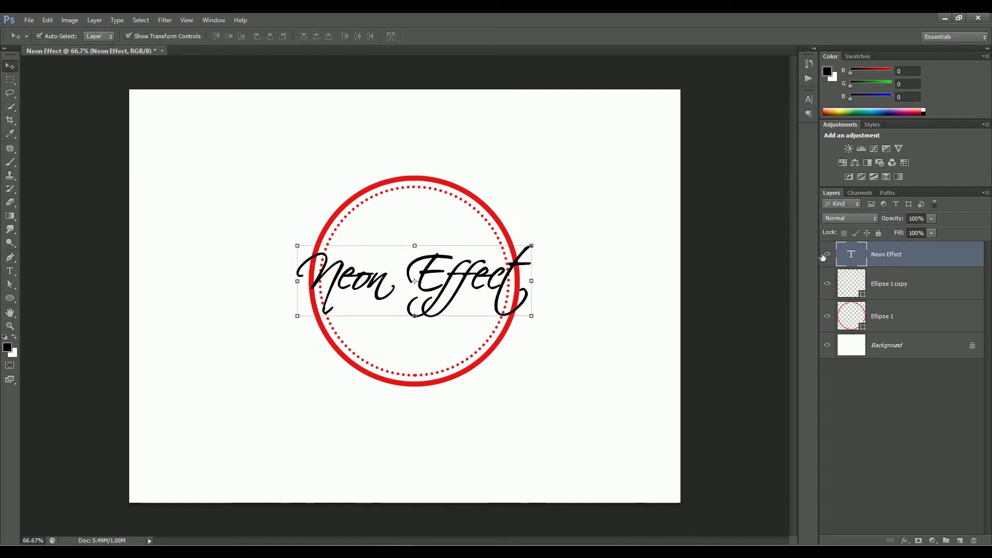
- Set the Neon Effect text size to 150 pt and move it slightly below the middle of the rings
{"action": "double_click", "coordinate": [851, 253]}
{"action": "left_click_drag", "start_coordinate": [204, 35], "coordinate": [187, 35]}
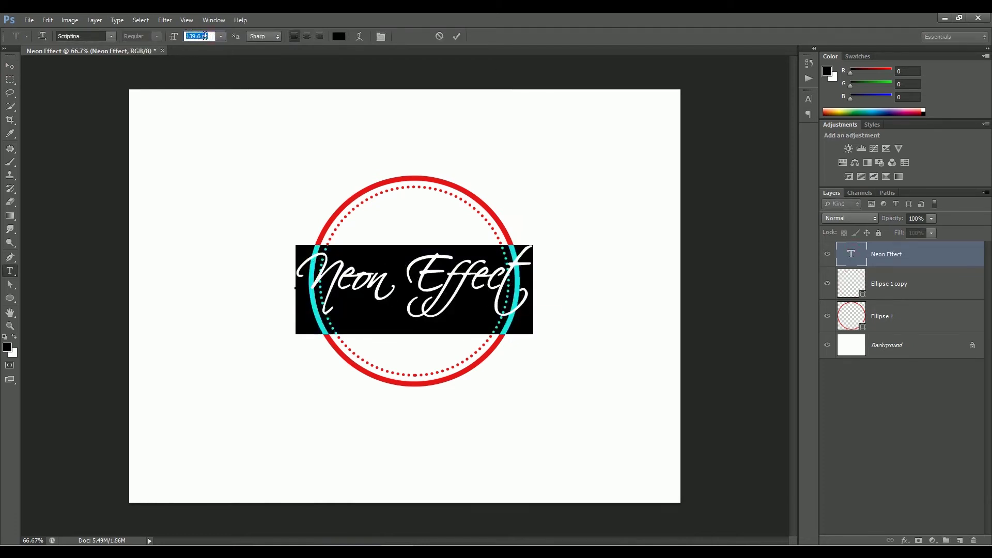
{"action": "type", "text": "150"}
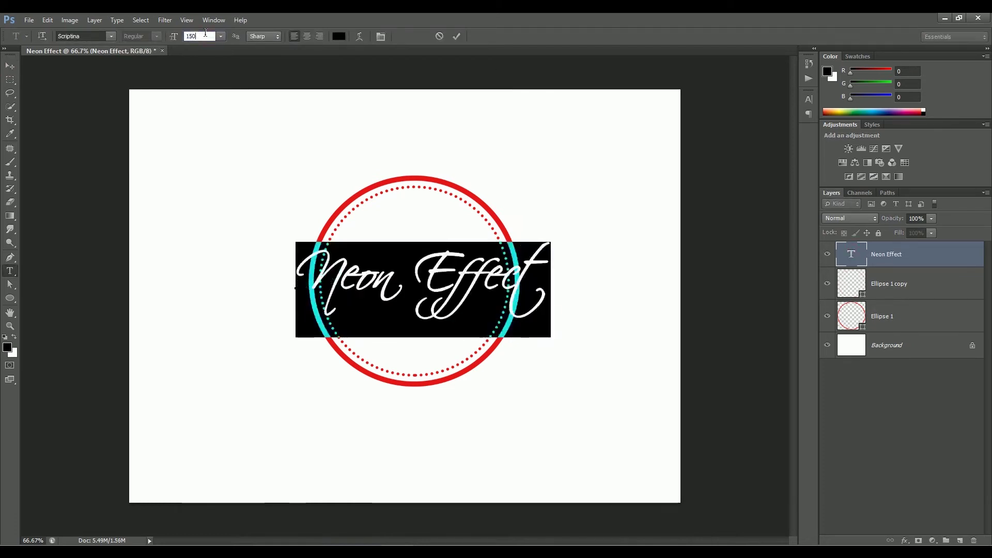
{"action": "left_click", "coordinate": [14, 67]}
{"action": "mouse_move", "coordinate": [463, 277]}
{"action": "left_mouse_down"}
{"action": "mouse_move", "coordinate": [433, 274]}
{"action": "mouse_move", "coordinate": [447, 282]}
{"action": "left_mouse_up"}
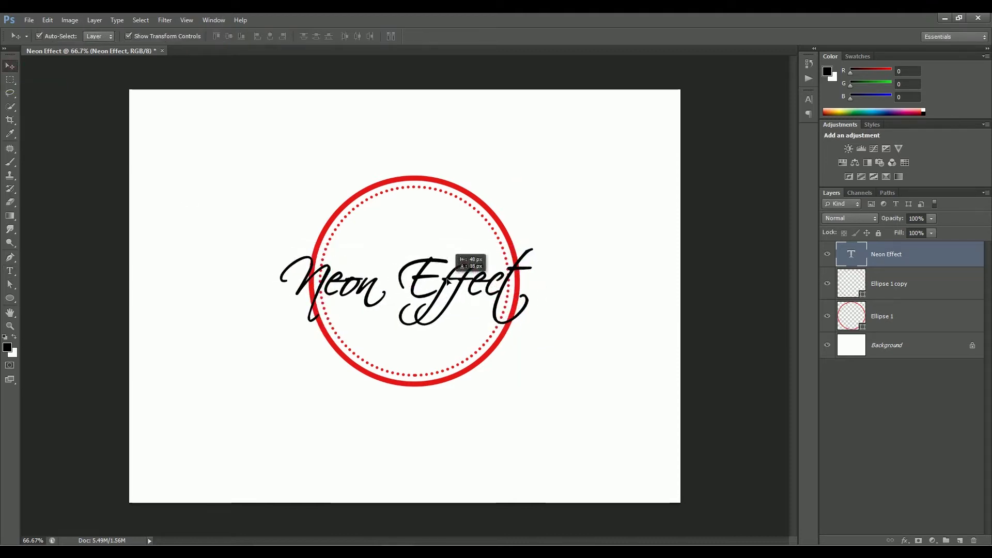
{"action": "left_click_drag", "start_coordinate": [447, 282], "coordinate": [449, 302]}
- Rotate the Neon Effect text counterclockwise so it slopes upward to the right across the rings
{"action": "key", "text": "ctrl+t"}
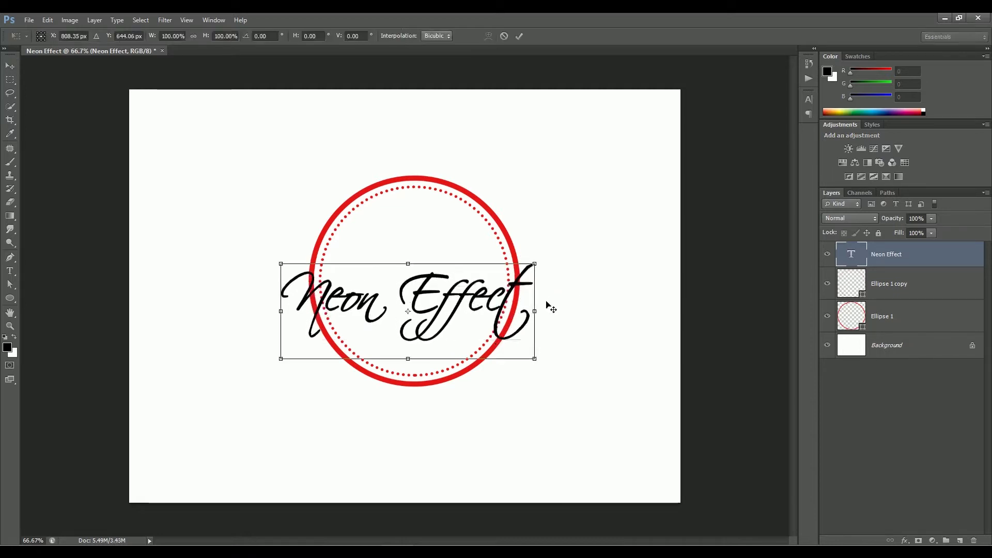
{"action": "left_click_drag", "start_coordinate": [536, 312], "coordinate": [535, 252]}
{"action": "key", "text": "Return"}
- Change the Neon Effect text color to yellow, ffd800
{"action": "double_click", "coordinate": [851, 254]}
{"action": "left_click", "coordinate": [338, 36]}
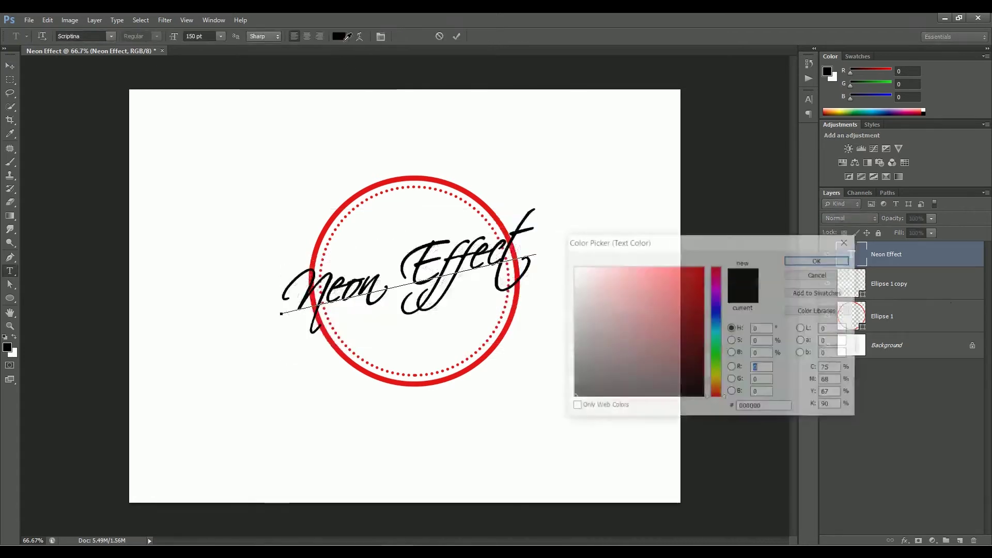
{"action": "left_click_drag", "start_coordinate": [716, 390], "coordinate": [713, 383]}
{"action": "left_click", "coordinate": [698, 270]}
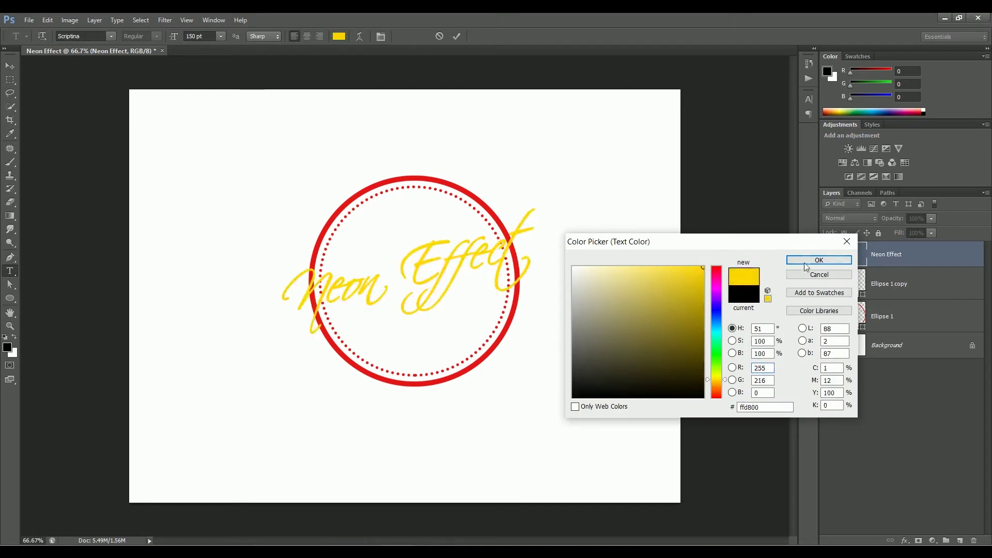
{"action": "left_click", "coordinate": [819, 260]}
- Draw a thin horizontal rectangle about 294 x 12 px above the rings
{"action": "right_click", "coordinate": [10, 298]}
{"action": "left_click", "coordinate": [41, 295]}
{"action": "left_click_drag", "start_coordinate": [318, 154], "coordinate": [420, 157]}
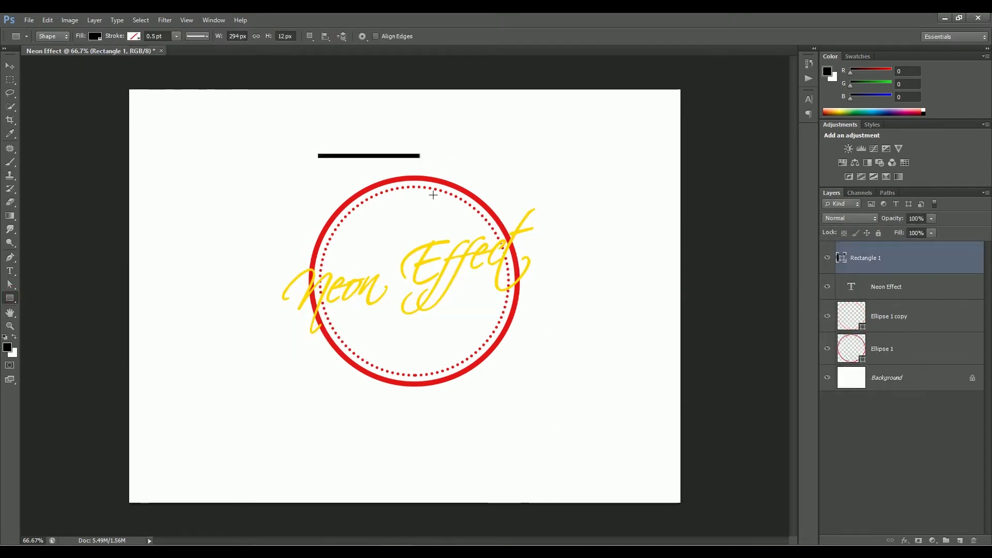
- Sample the yellow from the Neon Effect text and fill the thin rectangle with it
{"action": "key", "text": "i"}
{"action": "left_click", "coordinate": [435, 244]}
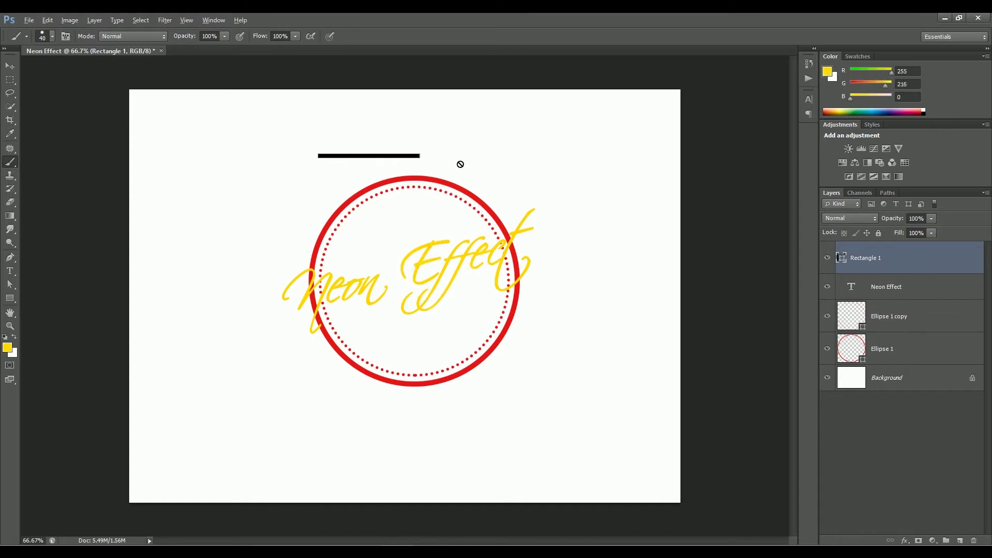
{"action": "key", "text": "alt+Delete"}
- Move the yellow bar below the text, narrow it to about 74% width and nudge it into place inside the rings
{"action": "key", "text": "v"}
{"action": "left_click_drag", "start_coordinate": [406, 154], "coordinate": [447, 336]}
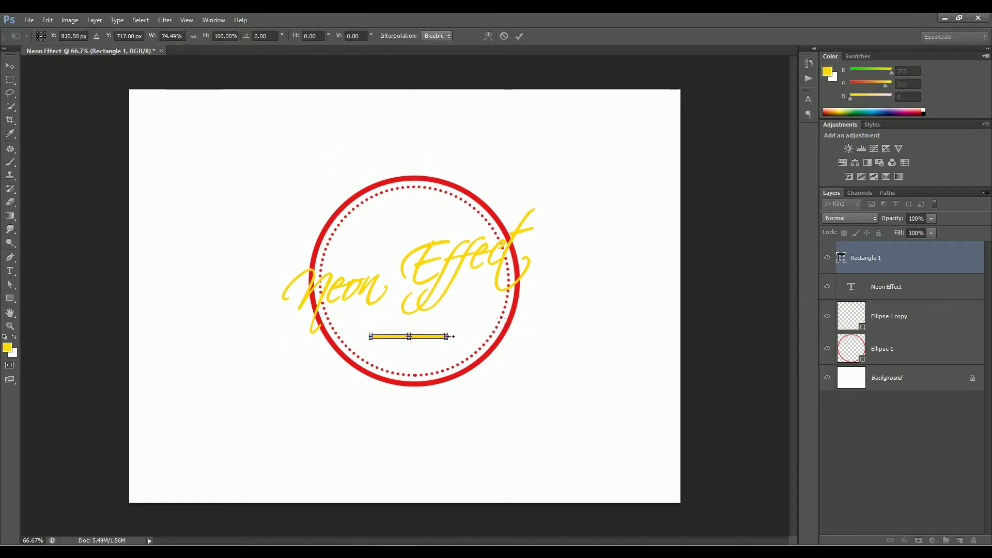
{"action": "key", "text": "Return"}
{"action": "key", "text": "shift+Right"}
{"action": "key", "text": "shift+Right"}
{"action": "key", "text": "shift+Right"}
{"action": "key", "text": "shift+Up"}
{"action": "key", "text": "shift+Up"}
{"action": "key", "text": "shift+Down"}
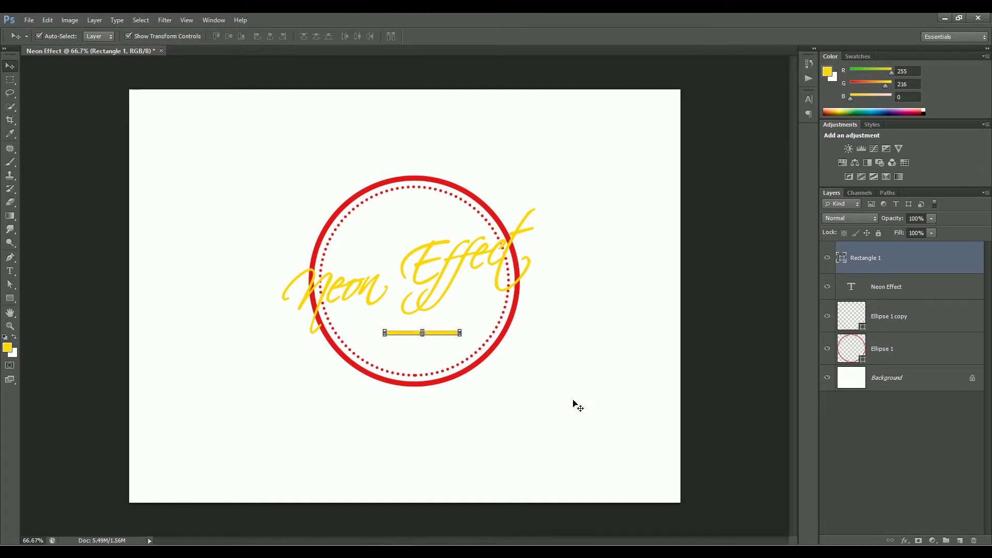
{"action": "left_click", "coordinate": [575, 401]}
- Duplicate the yellow bar to just above the text and widen the copy evenly on both sides
{"action": "left_click_drag", "start_coordinate": [435, 333], "coordinate": [435, 230]}
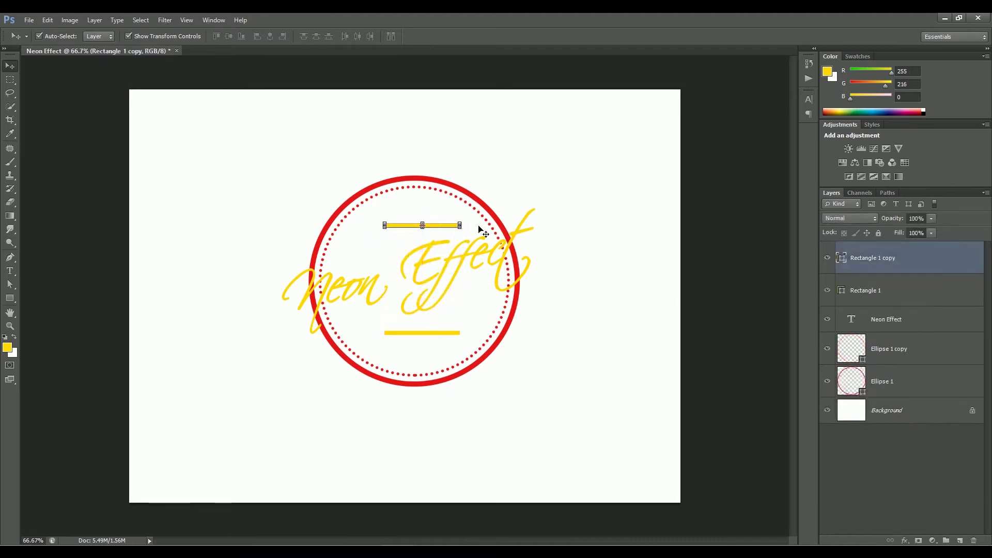
{"action": "left_click_drag", "start_coordinate": [463, 225], "coordinate": [480, 226]}
{"action": "key", "text": "Return"}
- Rotate the lower yellow bar counterclockwise to follow the slope of the text
{"action": "left_click", "coordinate": [436, 335]}
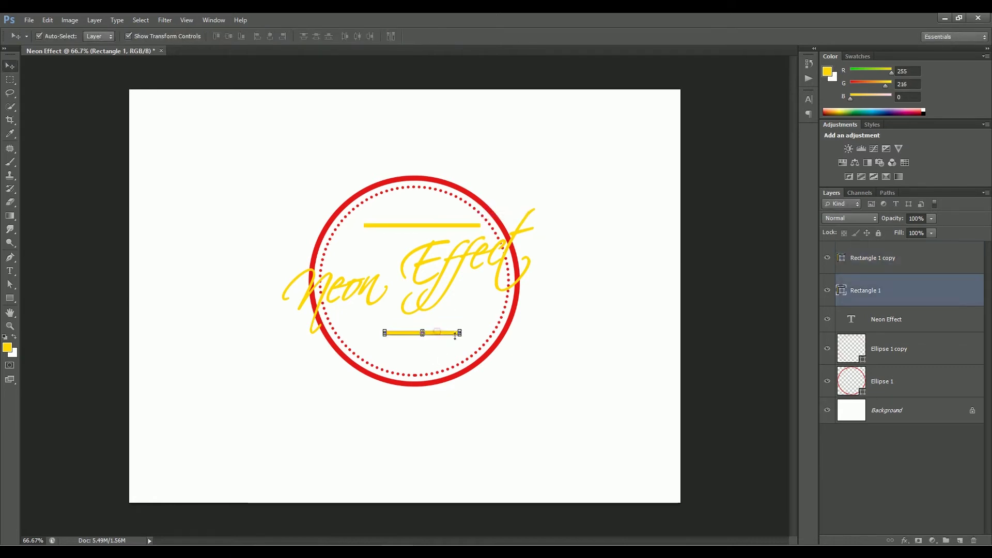
{"action": "scroll", "coordinate": [454, 358], "scroll_direction": "up", "scroll_amount": 5}
{"action": "left_click_drag", "start_coordinate": [480, 356], "coordinate": [486, 344]}
{"action": "key", "text": "Return"}
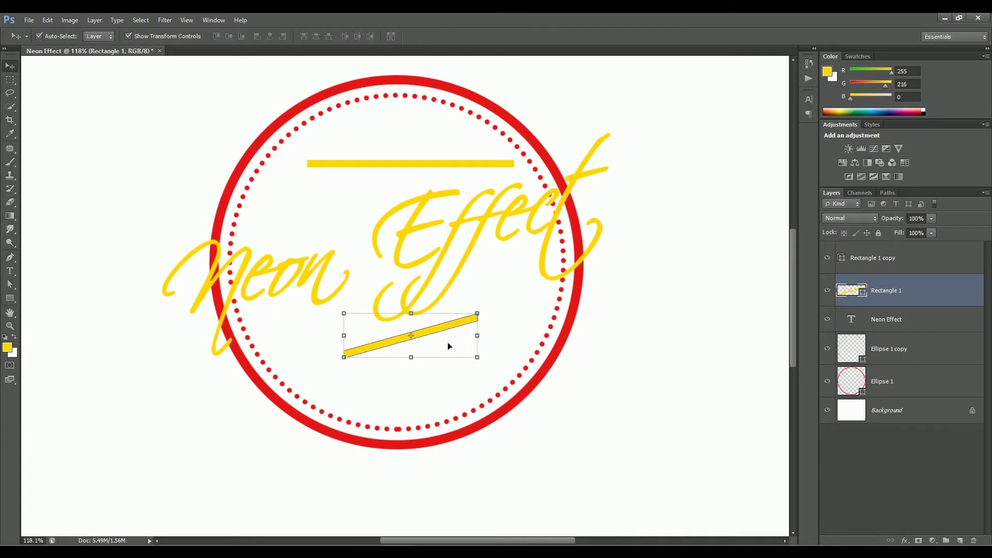
- Rotate the upper yellow bar counterclockwise to the text's slope, position it above the text, and shift the lower bar slightly down
{"action": "left_click", "coordinate": [401, 166]}
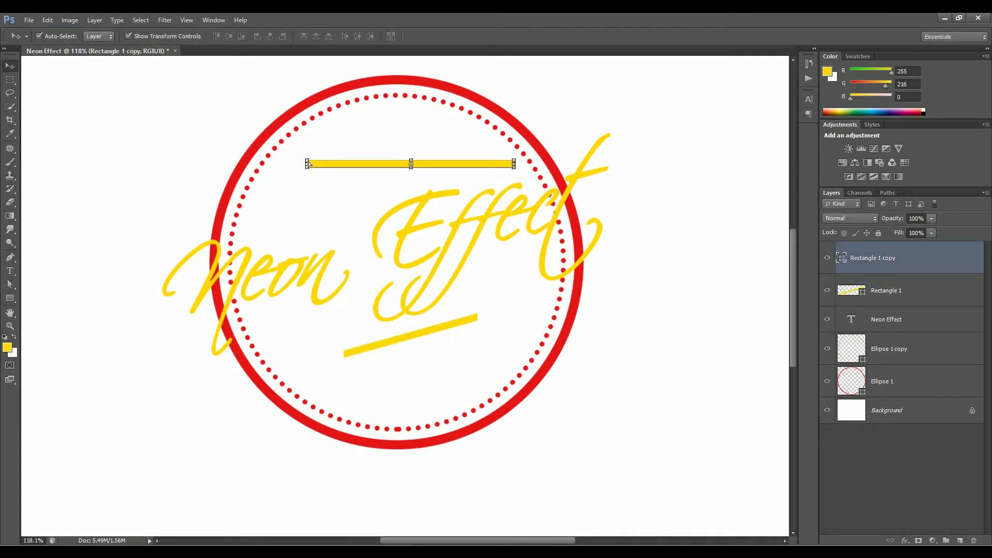
{"action": "left_click_drag", "start_coordinate": [308, 164], "coordinate": [315, 229]}
{"action": "left_click_drag", "start_coordinate": [459, 180], "coordinate": [423, 169]}
{"action": "left_click_drag", "start_coordinate": [477, 152], "coordinate": [477, 155]}
{"action": "left_click_drag", "start_coordinate": [447, 164], "coordinate": [447, 161]}
{"action": "key", "text": "Return"}
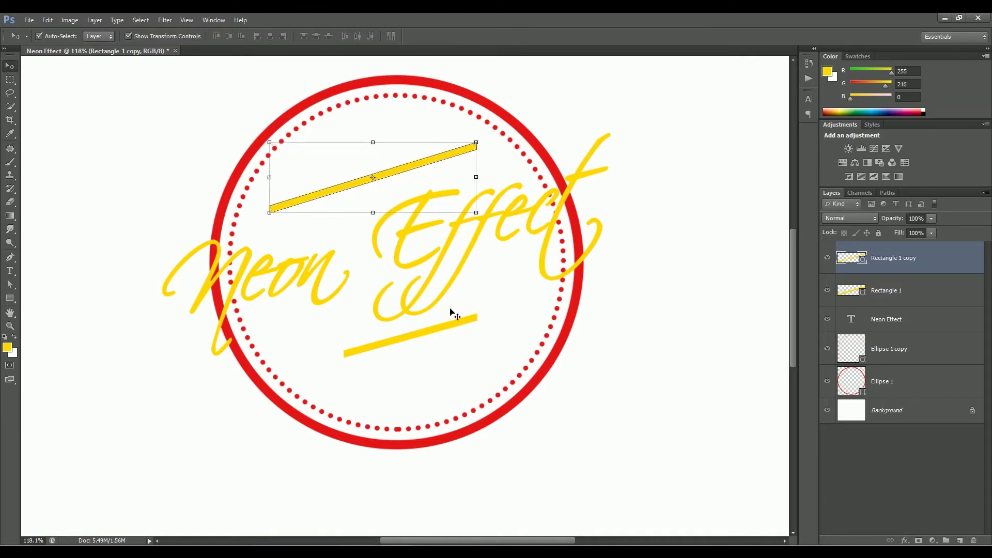
{"action": "left_click_drag", "start_coordinate": [439, 335], "coordinate": [435, 352]}
{"action": "left_click", "coordinate": [418, 495]}
- Add a new text layer reading "ACTION" in Montserrat on the empty canvas beside the rings
{"action": "key", "text": "t"}
{"action": "left_click", "coordinate": [609, 426]}
{"action": "left_click", "coordinate": [91, 34]}
{"action": "type", "text": "Montserrat"}
{"action": "key", "text": "Return"}
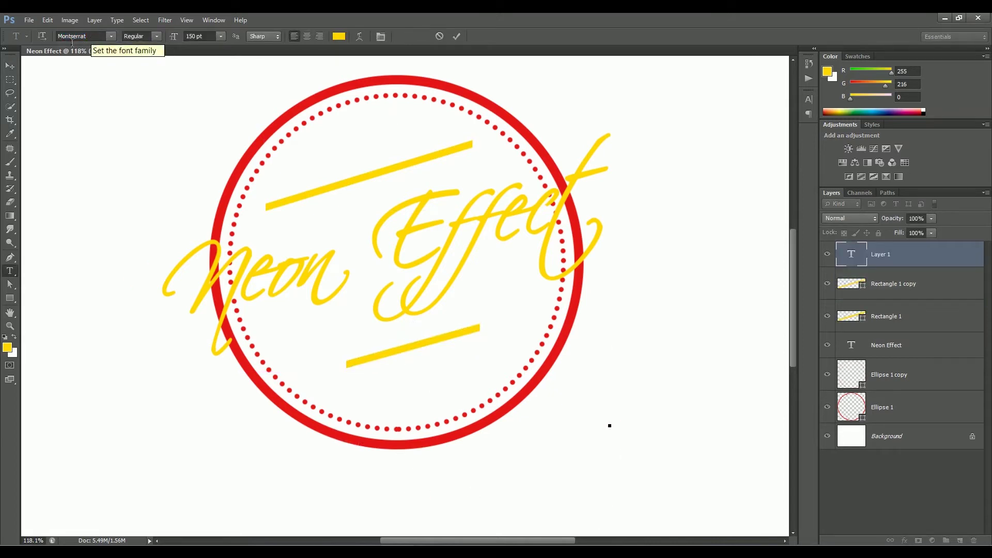
{"action": "type", "text": "ACT"}
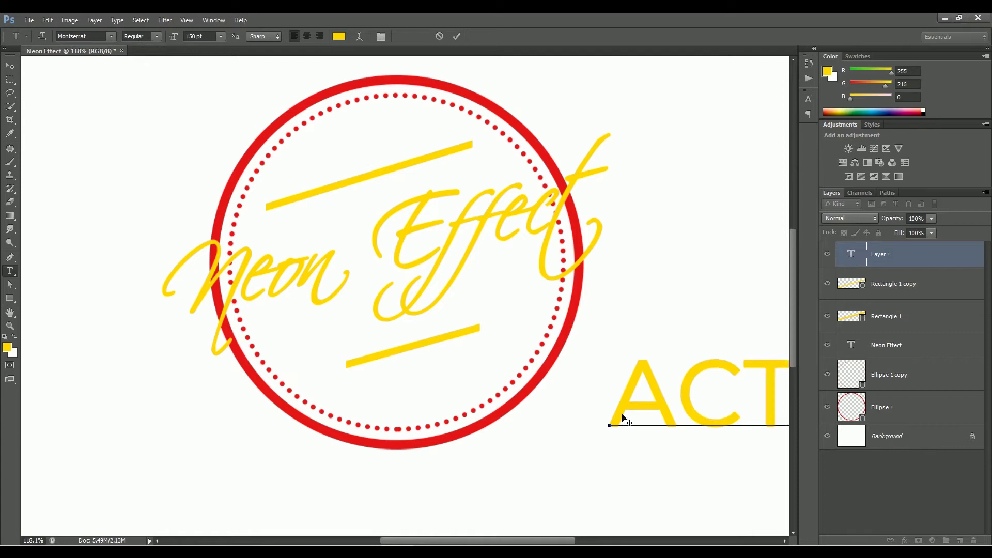
- Set the ACTION text to 40 pt and its font style to Bold
{"action": "key", "text": "ctrl+a"}
{"action": "left_click", "coordinate": [207, 35]}
{"action": "key", "text": "shift+Down"}
{"action": "key", "text": "shift+Down"}
{"action": "key", "text": "shift+Down"}
{"action": "key", "text": "shift+Down"}
{"action": "key", "text": "shift+Down"}
{"action": "key", "text": "shift+Down"}
{"action": "key", "text": "shift+Down"}
{"action": "key", "text": "shift+Down"}
{"action": "key", "text": "shift+Down"}
{"action": "key", "text": "shift+Down"}
{"action": "key", "text": "shift+Down"}
{"action": "key", "text": "shift+Down"}
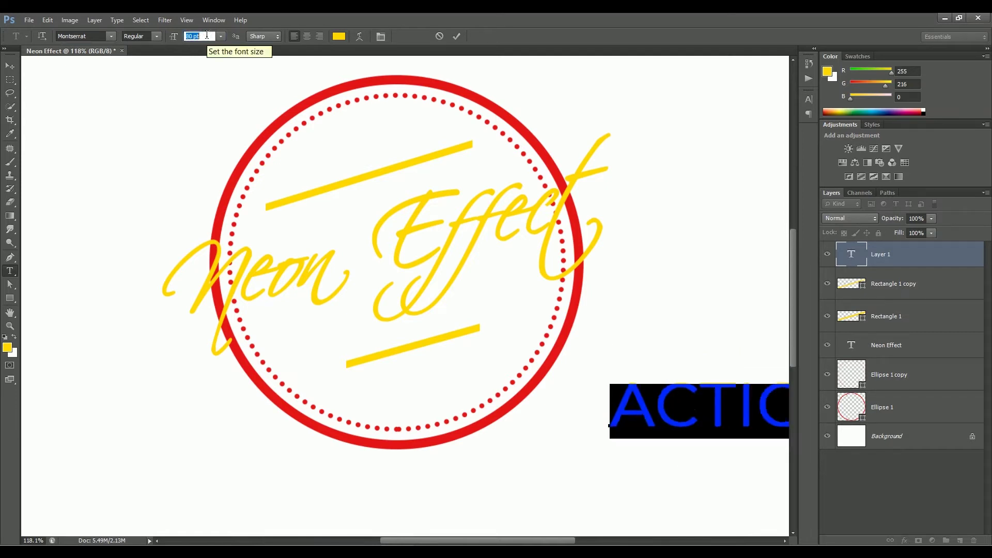
{"action": "key", "text": "shift+Up"}
{"action": "left_click", "coordinate": [150, 35]}
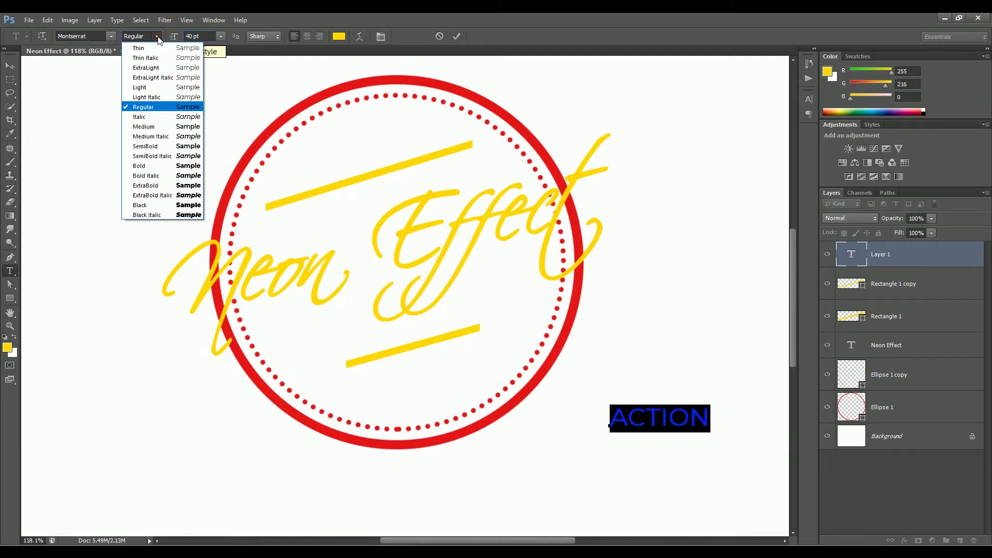
{"action": "left_click", "coordinate": [152, 166]}
{"action": "left_click", "coordinate": [657, 419]}
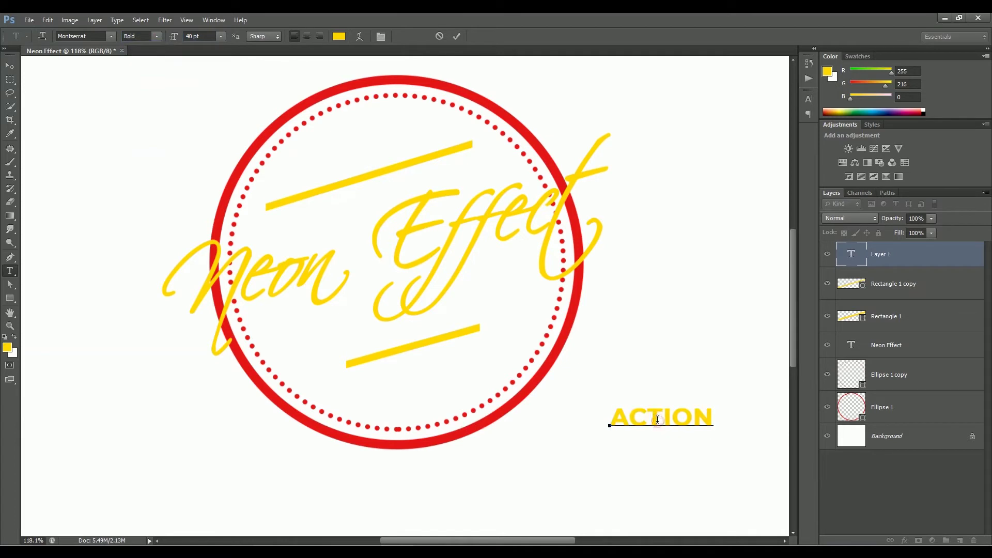
- Widen the letter spacing across the whole ACTION text
{"action": "key", "text": "ctrl+a"}
{"action": "key", "text": "alt+Right"}
{"action": "key", "text": "alt+Right"}
{"action": "key", "text": "alt+Right"}
{"action": "key", "text": "alt+Right"}
{"action": "key", "text": "alt+Right"}
{"action": "key", "text": "alt+Right"}
{"action": "key", "text": "alt+Right"}
{"action": "key", "text": "alt+Right"}
- Move the ACTION text under the lower yellow bar, tilt it to the bar's slope and scale it to about 94%
{"action": "left_click", "coordinate": [10, 65]}
{"action": "left_click_drag", "start_coordinate": [711, 423], "coordinate": [481, 342]}
{"action": "key", "text": "ctrl+t"}
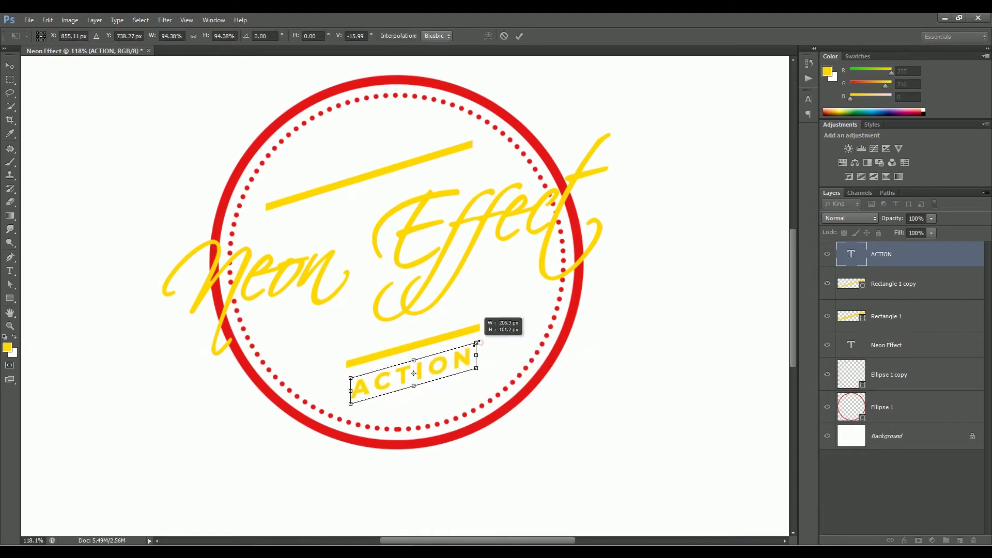
{"action": "key", "text": "Return"}
- Set the ACTION text size to 35 pt and centre the word beneath the lower yellow bar
{"action": "double_click", "coordinate": [849, 254]}
{"action": "left_click", "coordinate": [196, 37]}
{"action": "type", "text": "35"}
{"action": "left_click", "coordinate": [10, 64]}
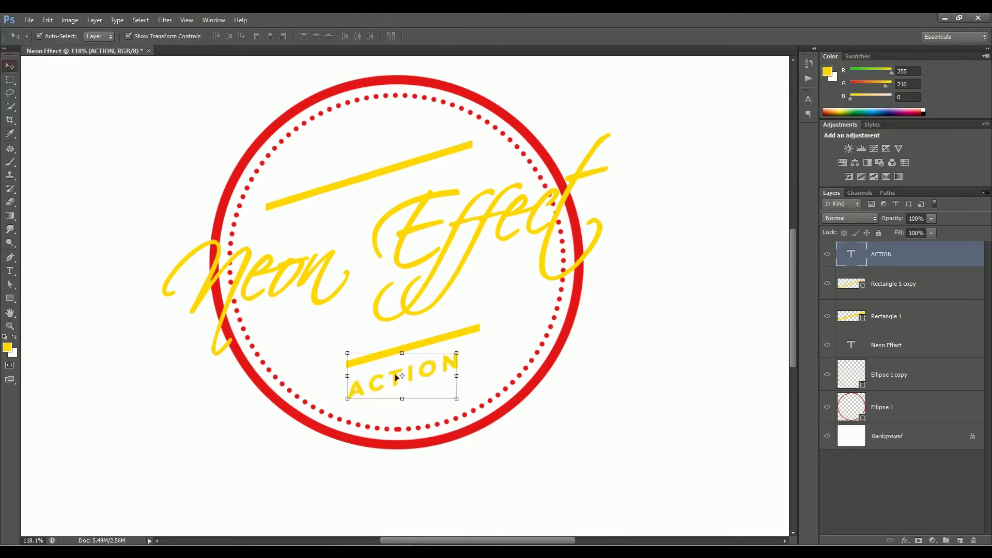
{"action": "left_click_drag", "start_coordinate": [428, 372], "coordinate": [440, 369]}
{"action": "left_click", "coordinate": [446, 364]}
{"action": "left_click", "coordinate": [444, 362]}
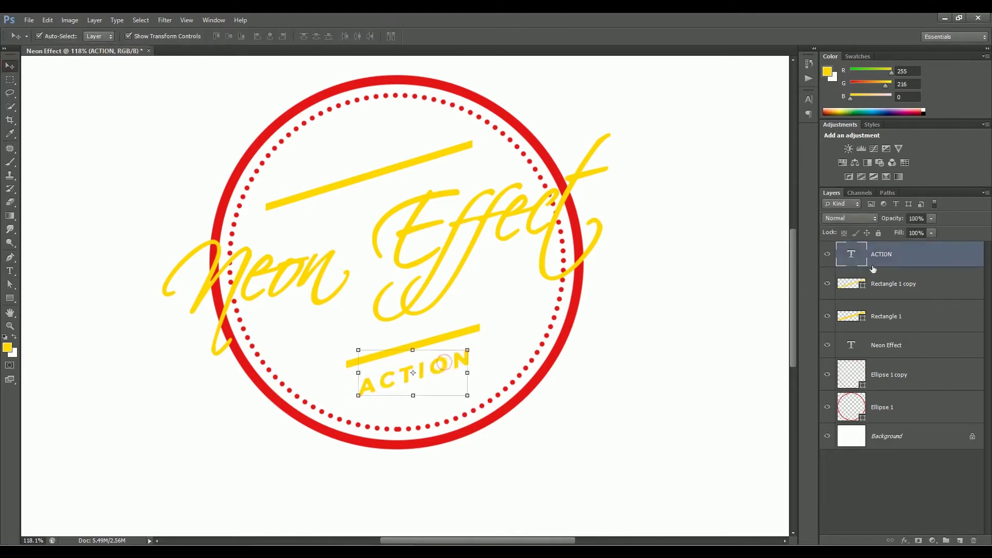
- Change the ACTION text colour to bright sky blue
{"action": "double_click", "coordinate": [853, 256]}
{"action": "left_click", "coordinate": [339, 36]}
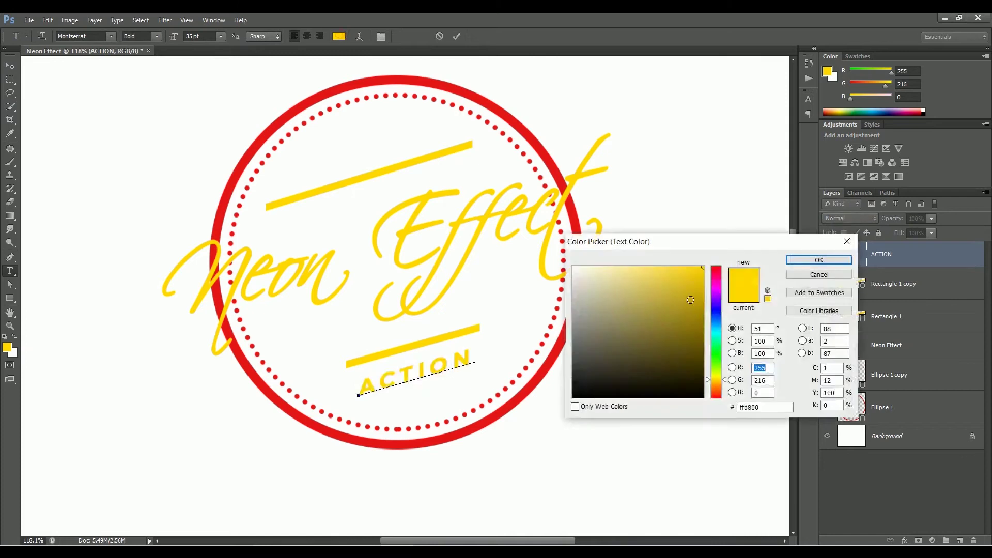
{"action": "left_click", "coordinate": [712, 324]}
{"action": "left_click", "coordinate": [712, 326]}
{"action": "left_click", "coordinate": [818, 260]}
{"action": "left_click", "coordinate": [10, 66]}
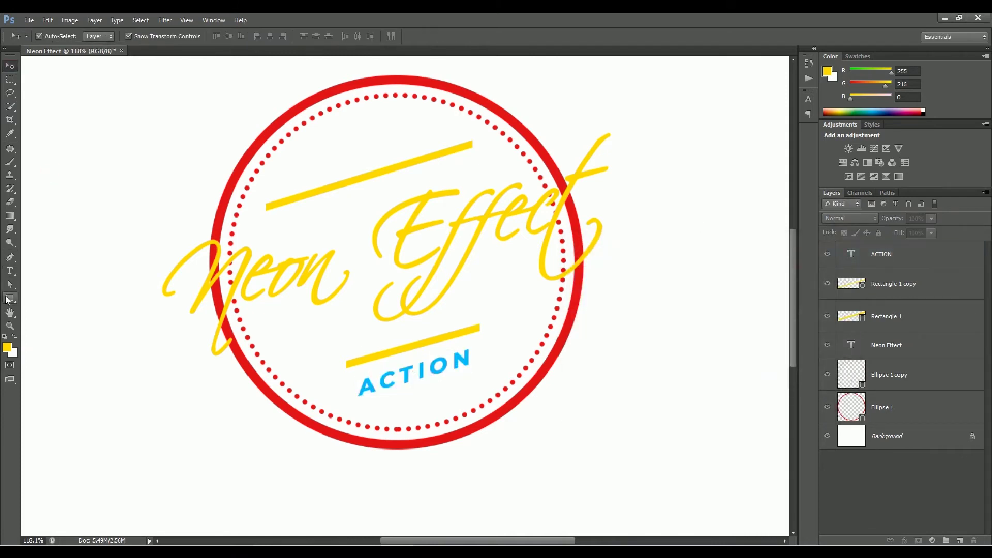
- Draw a star with the Custom Shape tool on the empty canvas beside the rings and fill it with yellow
{"action": "left_click", "coordinate": [9, 298]}
{"action": "left_click", "coordinate": [407, 36]}
{"action": "double_click", "coordinate": [371, 145]}
{"action": "left_click_drag", "start_coordinate": [659, 149], "coordinate": [697, 200]}
{"action": "key", "text": "b"}
{"action": "key", "text": "alt+BackSpace"}
- Duplicate the yellow star to form a row of three, with a smaller star on each side of the large one
{"action": "left_click_drag", "start_coordinate": [691, 257], "coordinate": [607, 284]}
{"action": "key", "text": "v"}
{"action": "left_click", "coordinate": [606, 284]}
{"action": "left_click_drag", "start_coordinate": [595, 197], "coordinate": [278, 193]}
{"action": "key", "text": "Return"}
{"action": "key", "text": "shift+Left"}
{"action": "key", "text": "Down"}
{"action": "key", "text": "Down"}
{"action": "key", "text": "Down"}
{"action": "key", "text": "Down"}
- Select all three stars, tilt them to the slope of the upper yellow bar and nudge them into place above it
{"action": "left_click", "coordinate": [665, 180]}
{"action": "left_click", "coordinate": [593, 201], "text": "shift"}
{"action": "left_click", "coordinate": [632, 198], "text": "shift"}
{"action": "left_click_drag", "start_coordinate": [333, 211], "coordinate": [347, 193]}
{"action": "key", "text": "Return"}
{"action": "key", "text": "shift+Left"}
{"action": "key", "text": "shift+Up"}
{"action": "key", "text": "shift+Up"}
{"action": "key", "text": "shift+Up"}
{"action": "key", "text": "Right"}
{"action": "key", "text": "Right"}
{"action": "key", "text": "Up"}
{"action": "key", "text": "Up"}
{"action": "key", "text": "Up"}
{"action": "key", "text": "Up"}
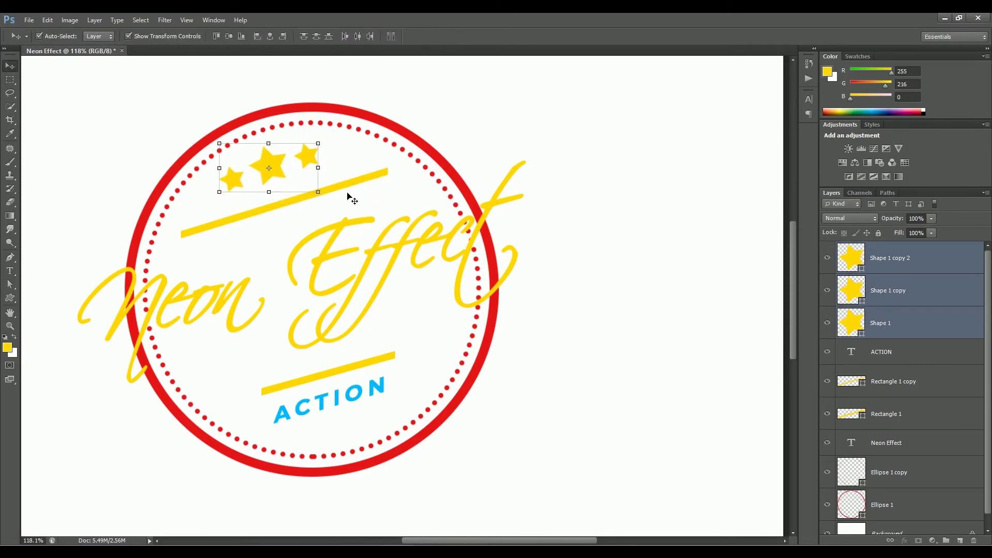
{"action": "scroll", "coordinate": [305, 267], "scroll_direction": "down", "scroll_amount": 2}
{"action": "left_click_drag", "start_coordinate": [328, 269], "coordinate": [348, 260]}
{"action": "left_click", "coordinate": [548, 388]}
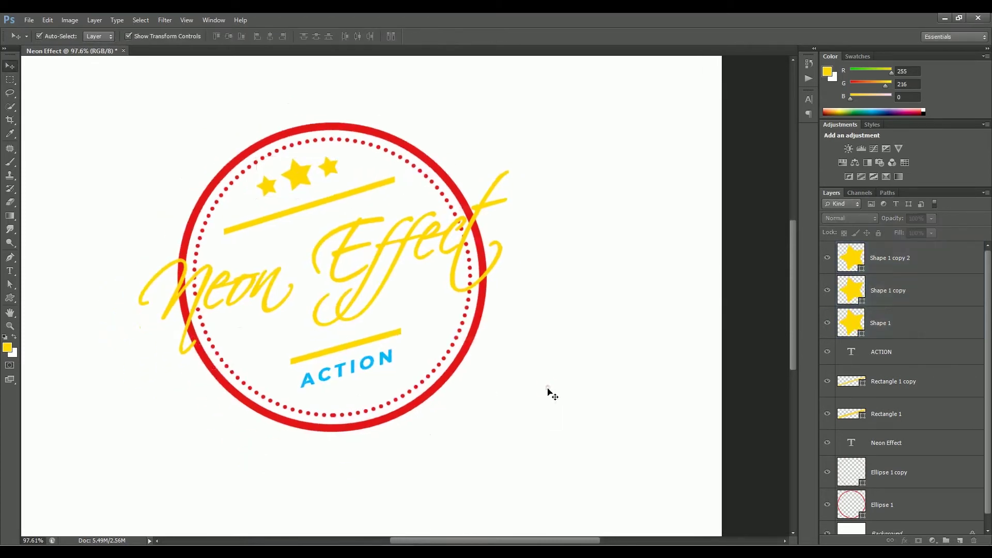
- Add a layer mask to the solid outer red ring's layer, Ellipse 1
{"action": "left_click", "coordinate": [456, 192]}
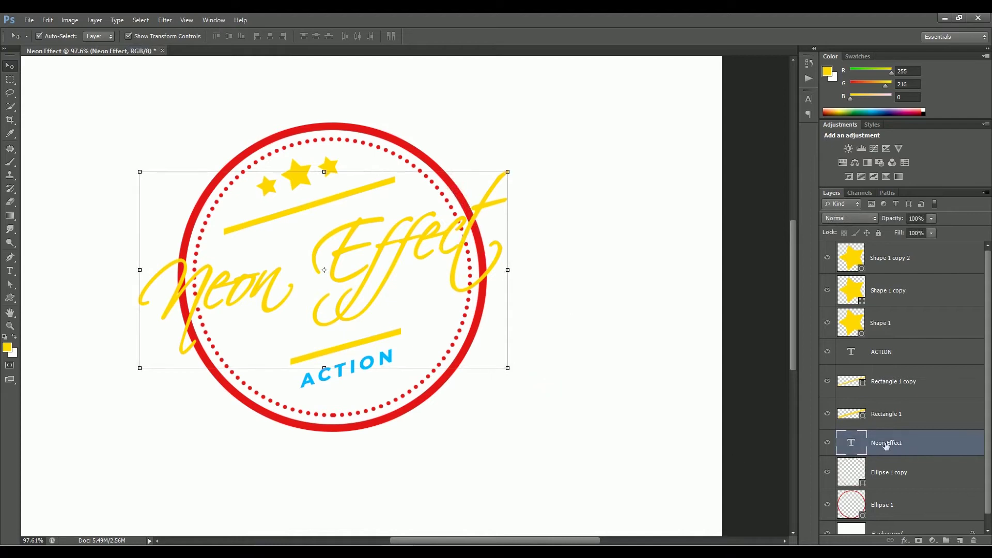
{"action": "left_click", "coordinate": [855, 505]}
{"action": "left_click", "coordinate": [827, 504]}
{"action": "left_click", "coordinate": [827, 504]}
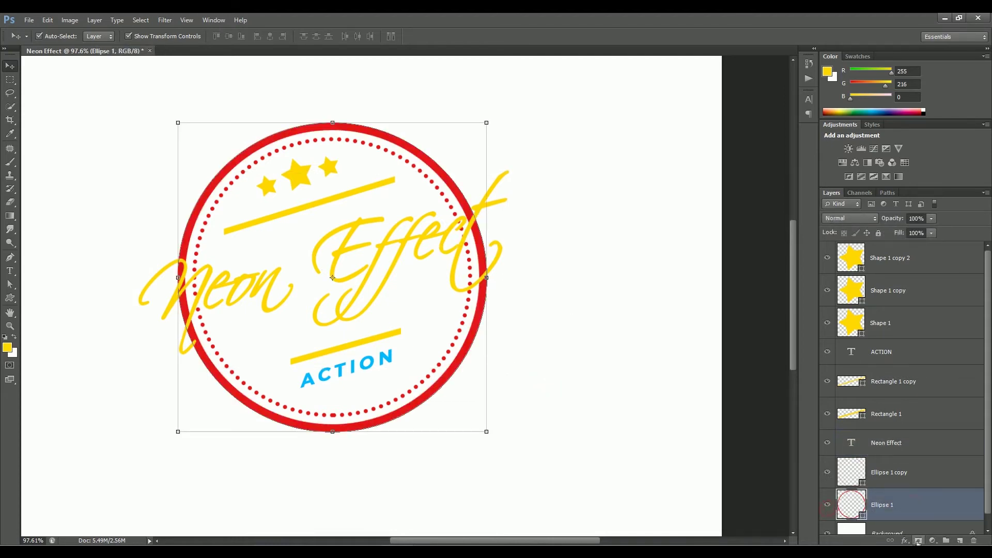
{"action": "left_click", "coordinate": [918, 541]}
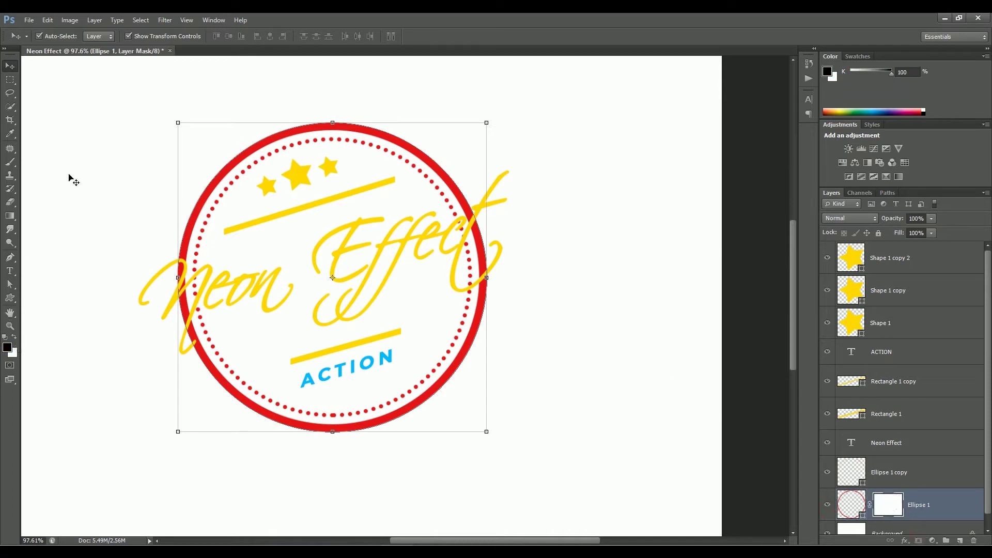
- Brush black on the outer ring's mask to hide the ring on both sides where the Neon Effect text crosses it
{"action": "left_click", "coordinate": [10, 161]}
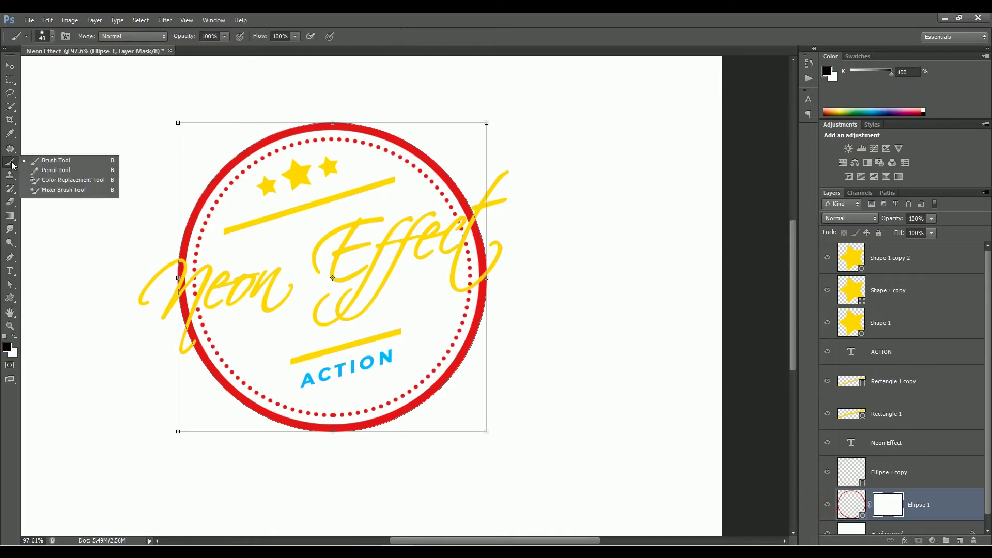
{"action": "left_click", "coordinate": [53, 161]}
{"action": "mouse_move", "coordinate": [482, 212]}
{"action": "left_mouse_down"}
{"action": "mouse_move", "coordinate": [468, 246]}
{"action": "mouse_move", "coordinate": [497, 247]}
{"action": "mouse_move", "coordinate": [465, 289]}
{"action": "left_mouse_up"}
{"action": "mouse_move", "coordinate": [214, 329]}
{"action": "left_mouse_down"}
{"action": "mouse_move", "coordinate": [179, 356]}
{"action": "mouse_move", "coordinate": [209, 313]}
{"action": "mouse_move", "coordinate": [163, 316]}
{"action": "mouse_move", "coordinate": [198, 274]}
{"action": "mouse_move", "coordinate": [164, 281]}
{"action": "mouse_move", "coordinate": [191, 260]}
{"action": "left_mouse_up"}
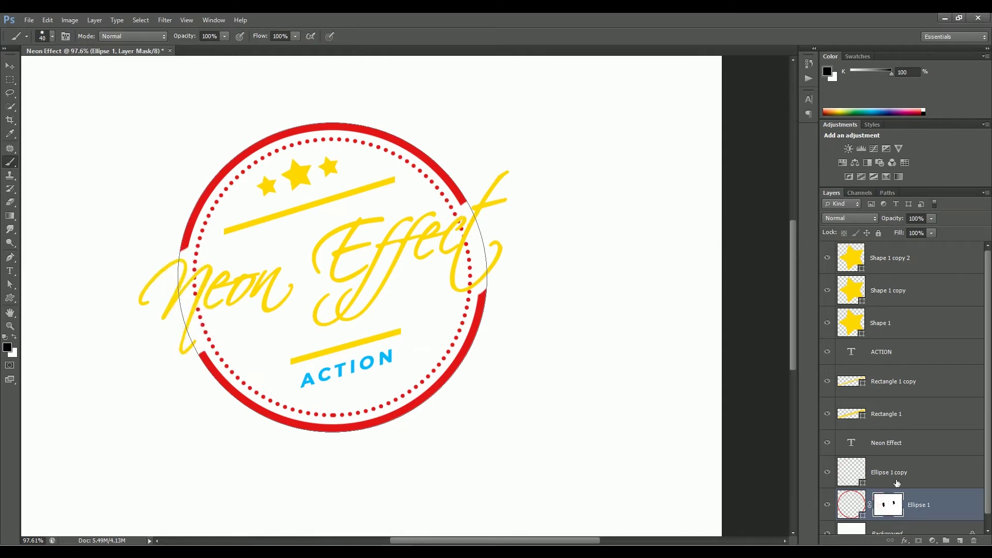
- Copy the outer ring's mask onto the dotted ring layer and mask out the remaining dots touching the Neon Effect text
{"action": "scroll", "coordinate": [897, 483], "scroll_direction": "down", "scroll_amount": 1}
{"action": "left_click_drag", "start_coordinate": [889, 493], "coordinate": [893, 470]}
{"action": "left_click_drag", "start_coordinate": [892, 466], "coordinate": [894, 469]}
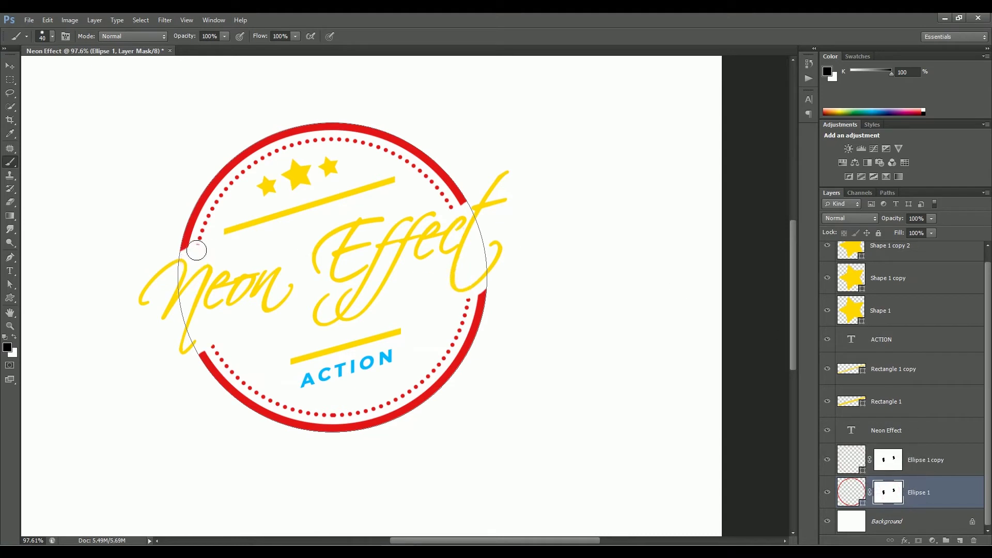
{"action": "key", "text": "alt+bracketright"}
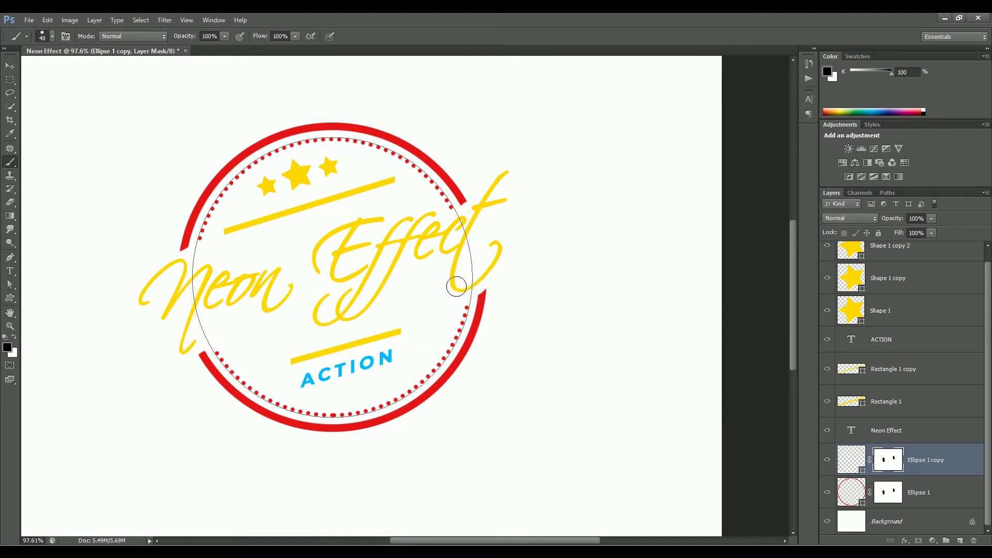
{"action": "left_click", "coordinate": [12, 66]}
{"action": "left_click", "coordinate": [640, 341]}
- Select every layer from the top star down to Ellipse 1, leaving out the Background, and group them
{"action": "scroll", "coordinate": [358, 287], "scroll_direction": "down", "scroll_amount": 1}
{"action": "left_click_drag", "start_coordinate": [358, 288], "coordinate": [378, 283]}
{"action": "scroll", "coordinate": [914, 267], "scroll_direction": "up", "scroll_amount": 1}
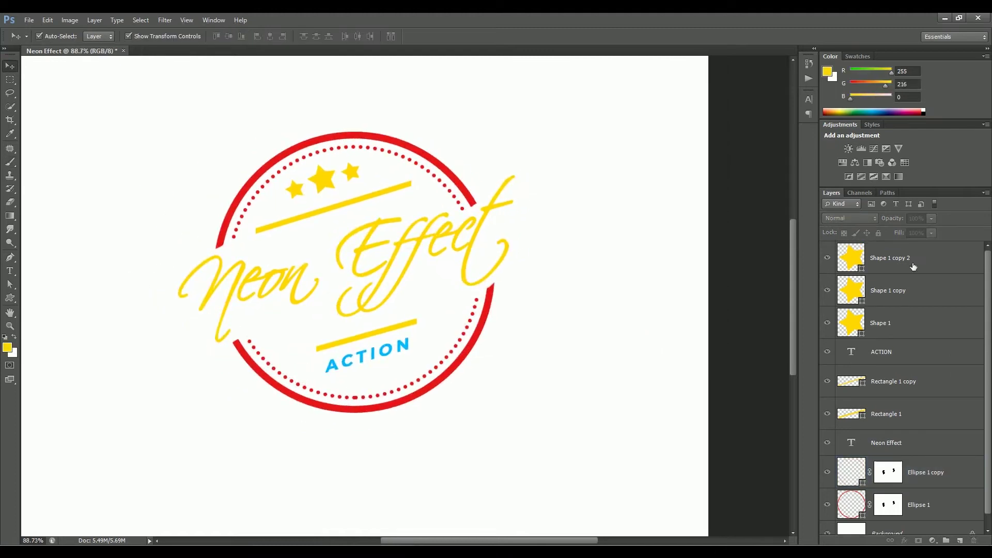
{"action": "left_click", "coordinate": [914, 263]}
{"action": "left_click", "coordinate": [917, 292], "text": "shift"}
{"action": "left_click", "coordinate": [916, 328], "text": "shift"}
{"action": "left_click", "coordinate": [919, 356], "text": "shift"}
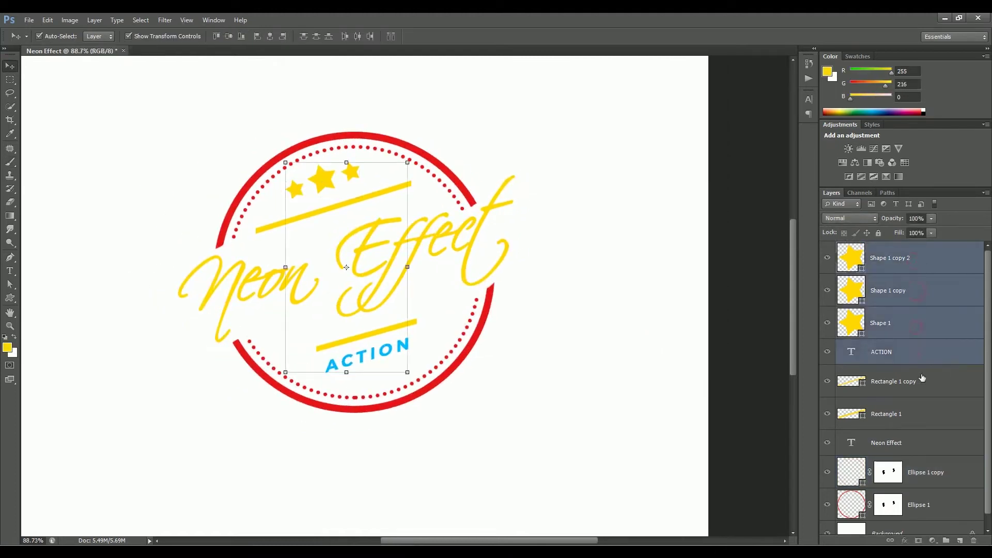
{"action": "left_click", "coordinate": [923, 385], "text": "shift"}
{"action": "left_click", "coordinate": [928, 413], "text": "shift"}
{"action": "left_click", "coordinate": [929, 443], "text": "shift"}
{"action": "scroll", "coordinate": [932, 454], "scroll_direction": "down", "scroll_amount": 1}
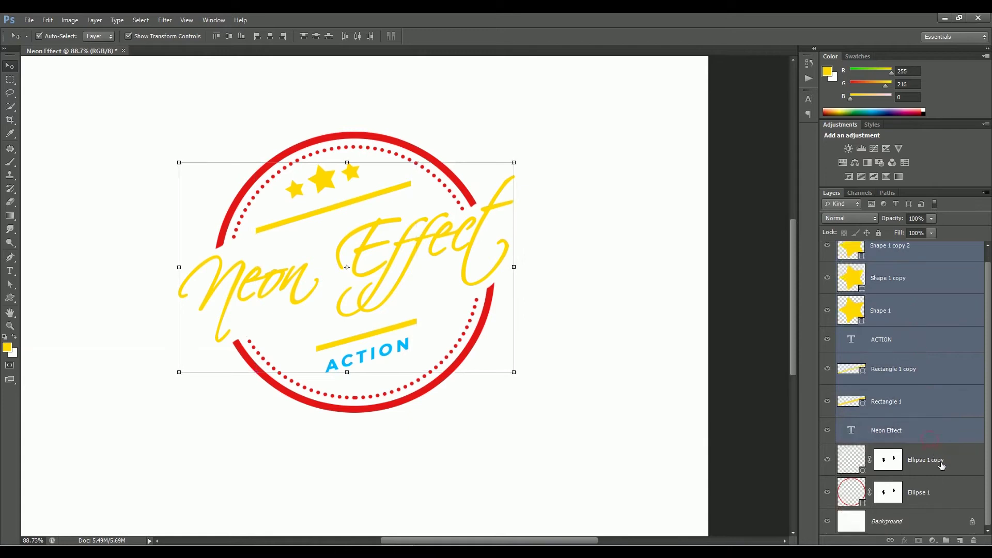
{"action": "left_click", "coordinate": [940, 465], "text": "shift"}
{"action": "left_click", "coordinate": [940, 497], "text": "shift"}
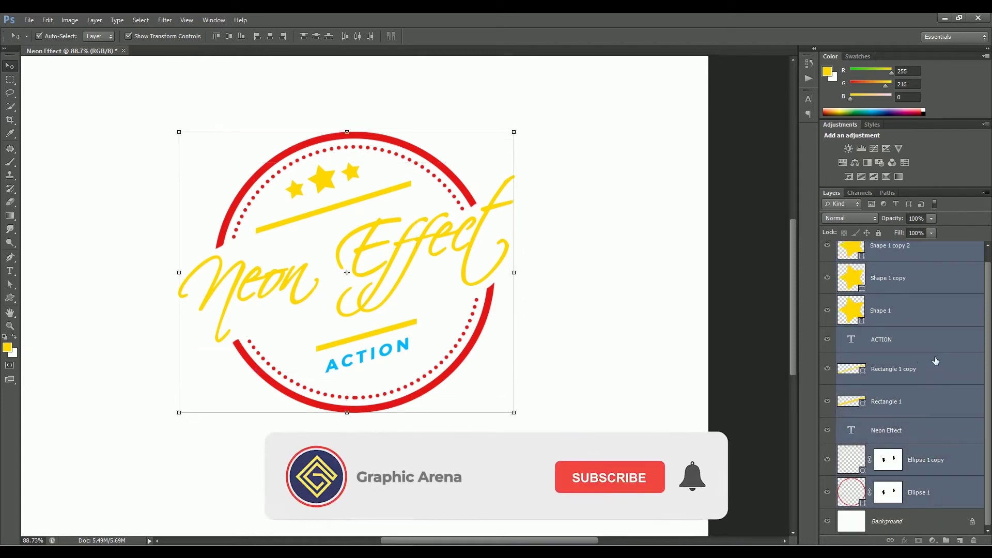
{"action": "key", "text": "ctrl+g"}
{"action": "left_click", "coordinate": [908, 341]}
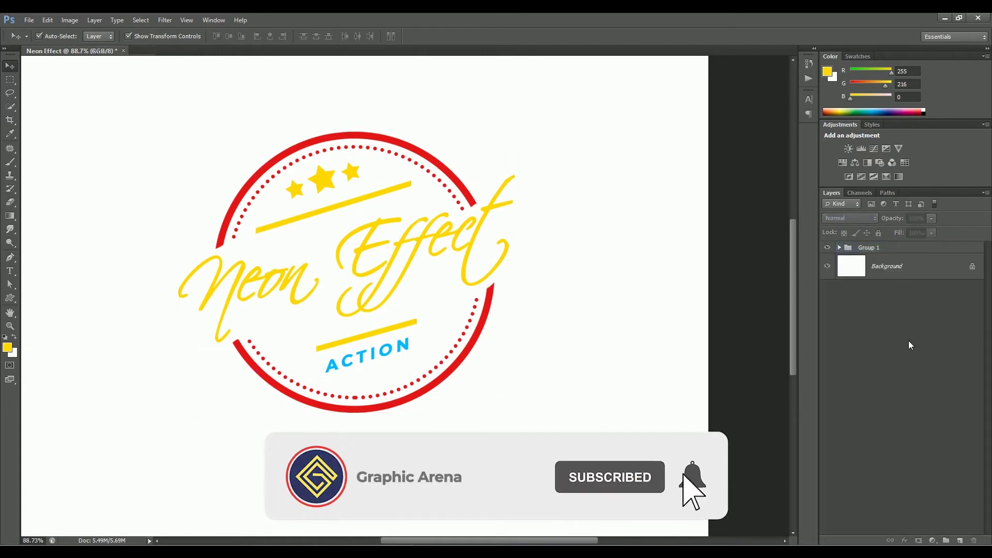
{"action": "key", "text": "ctrl+minus"}
{"action": "left_click", "coordinate": [874, 249]}
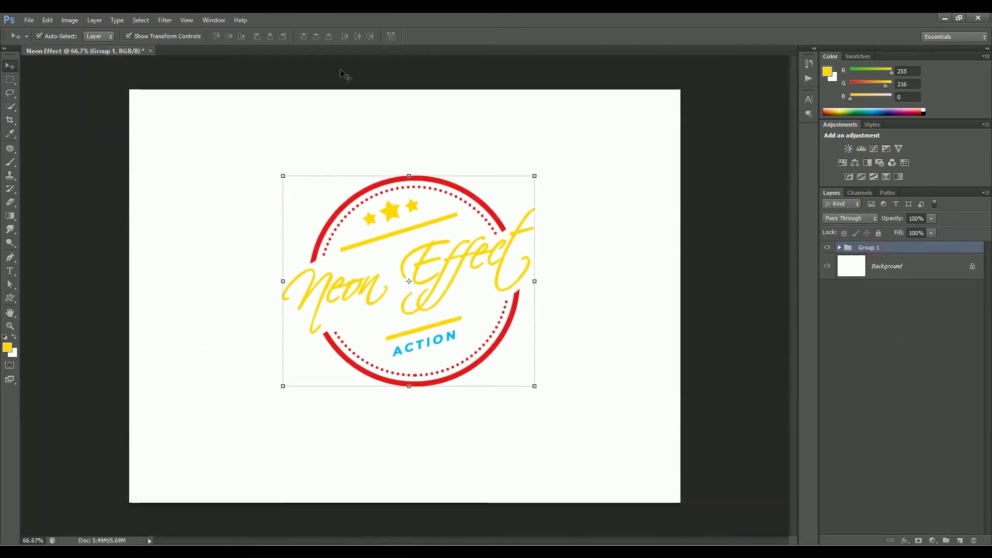
{"action": "left_click", "coordinate": [403, 154]}
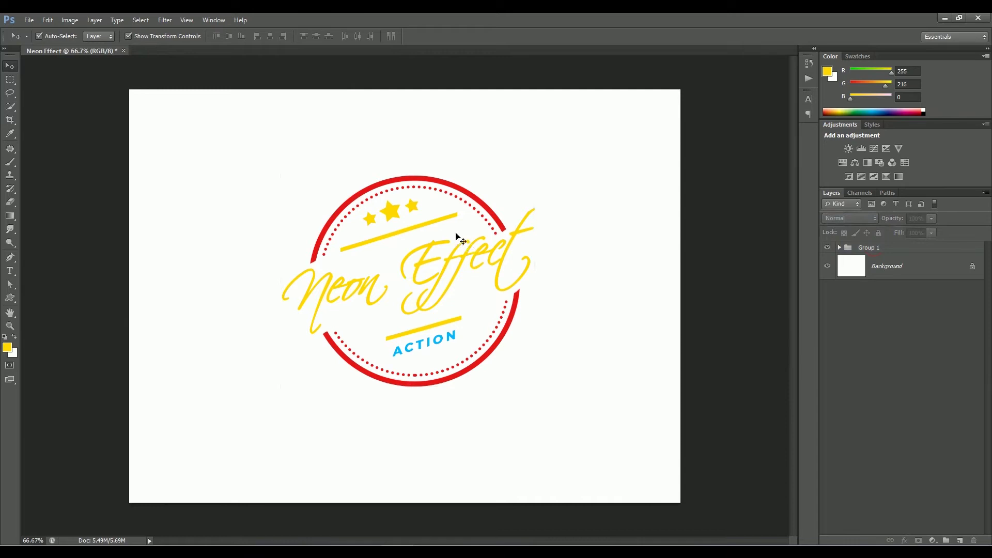
- Show the Actions list and create a new action set named "Neon Effect"
{"action": "left_click", "coordinate": [209, 19]}
{"action": "left_click", "coordinate": [232, 84]}
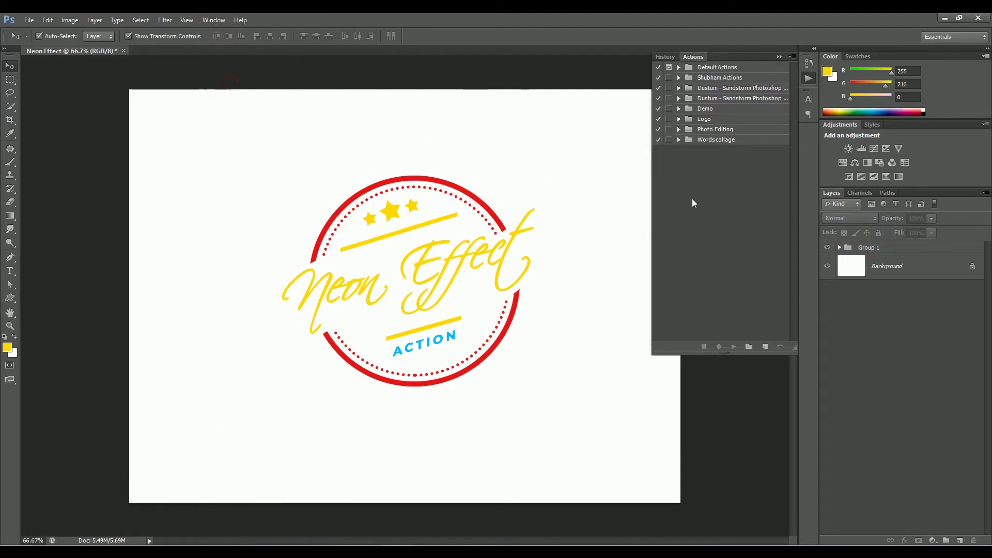
{"action": "left_click", "coordinate": [748, 347]}
{"action": "type", "text": "Neon Effect"}
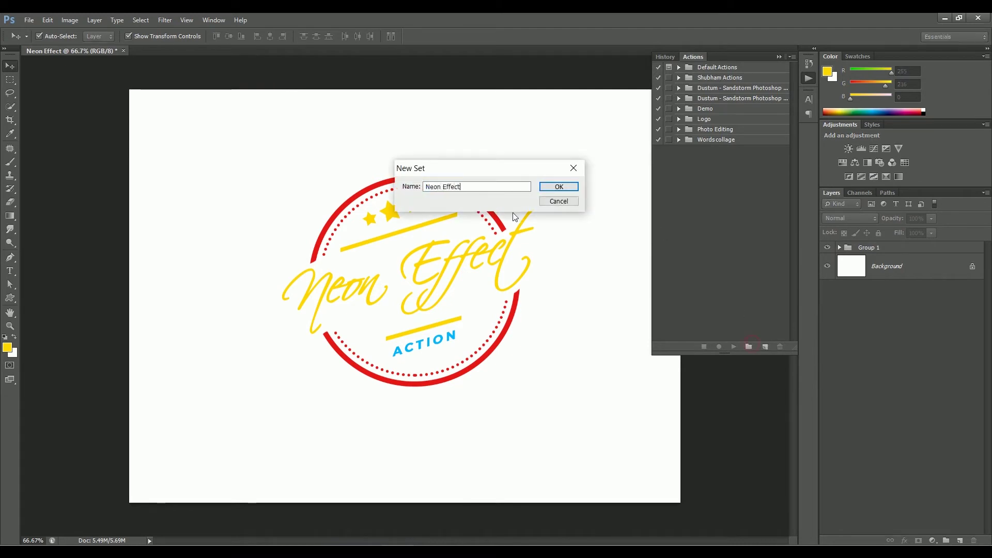
{"action": "left_click", "coordinate": [557, 187]}
- Create a new action named "Neon Click" in the Neon Effect set and start recording it
{"action": "left_click", "coordinate": [765, 347]}
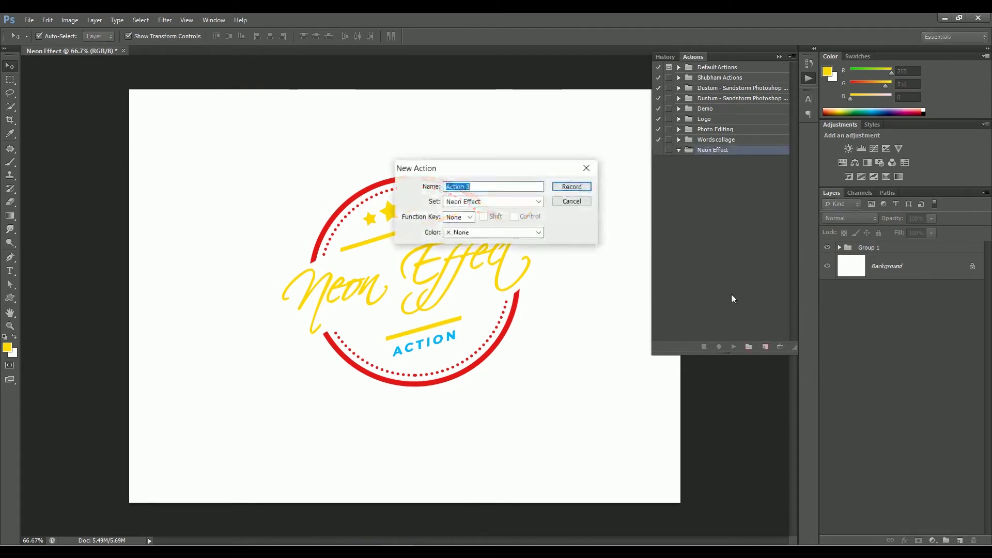
{"action": "type", "text": "Neon Click"}
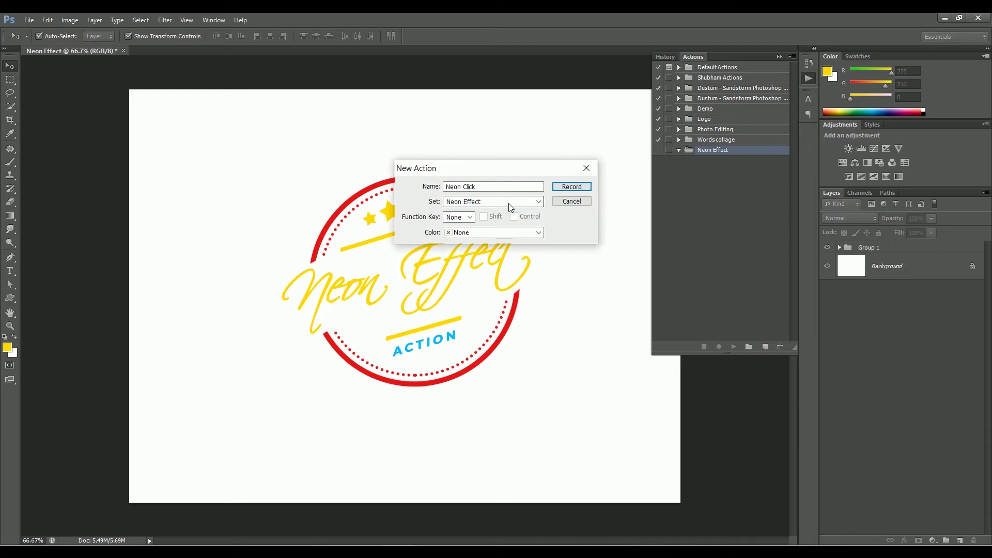
{"action": "left_click", "coordinate": [579, 186]}
{"action": "left_click", "coordinate": [780, 57]}
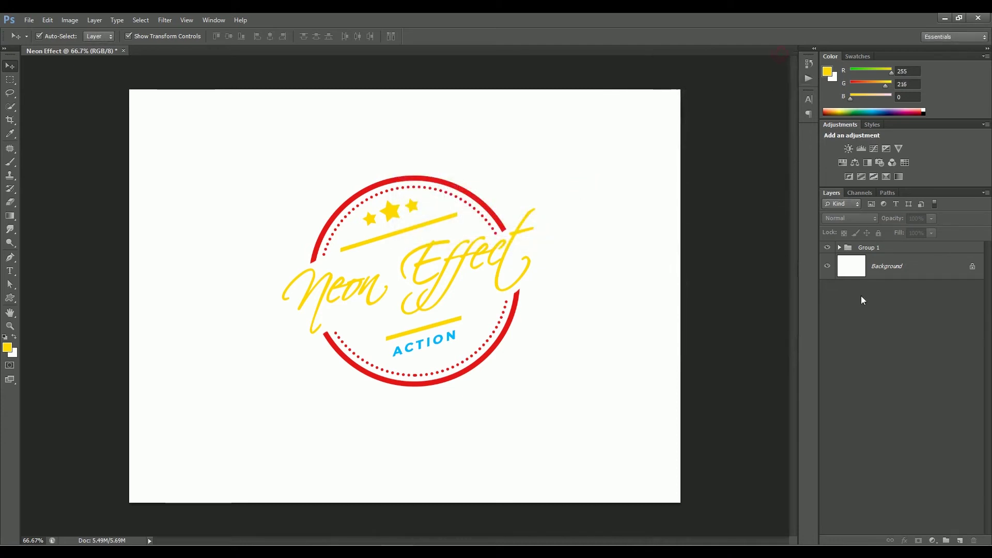
- Select Group 1 together with the Background and align their vertical centers
{"action": "left_click", "coordinate": [908, 252]}
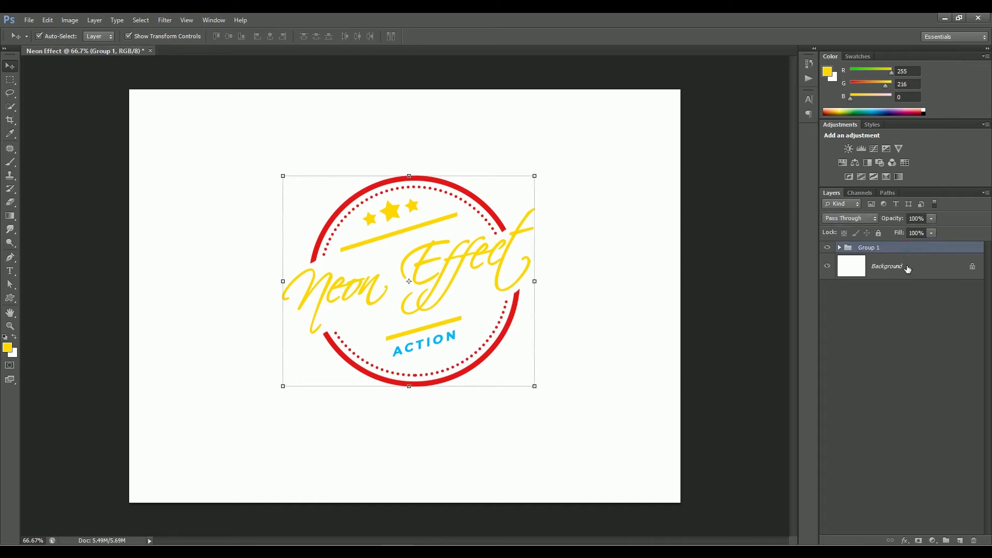
{"action": "left_click", "coordinate": [908, 268], "text": "shift"}
{"action": "left_click", "coordinate": [229, 36]}
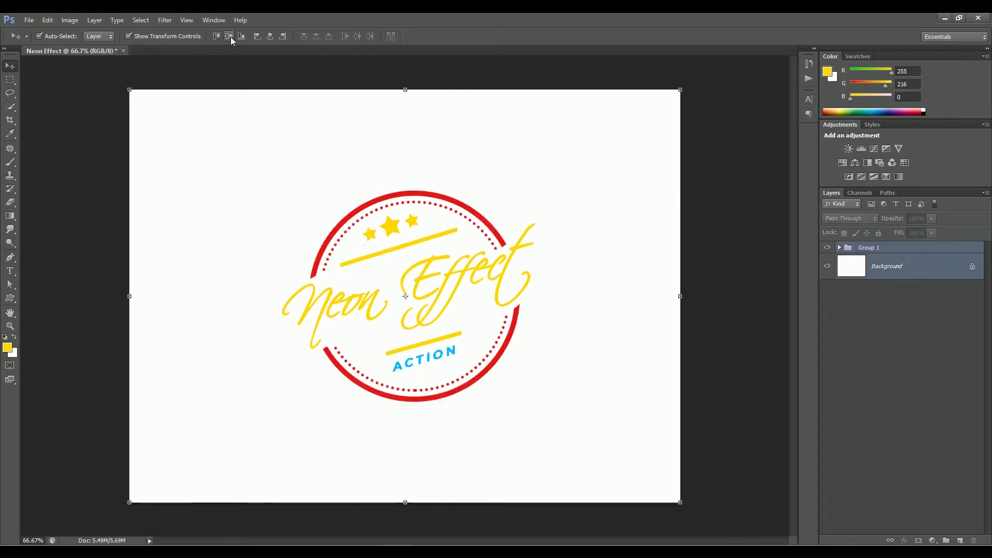
- Align the horizontal centers of Group 1 and the Background, and convert Group 1 to a smart object
{"action": "left_click", "coordinate": [269, 36]}
{"action": "left_click", "coordinate": [735, 279]}
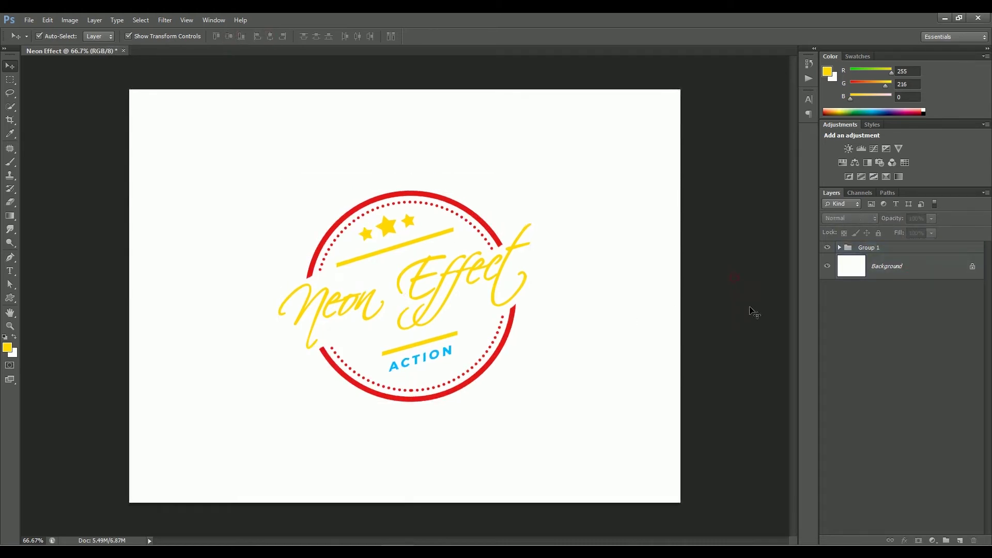
{"action": "left_click", "coordinate": [898, 249]}
{"action": "right_click", "coordinate": [898, 250]}
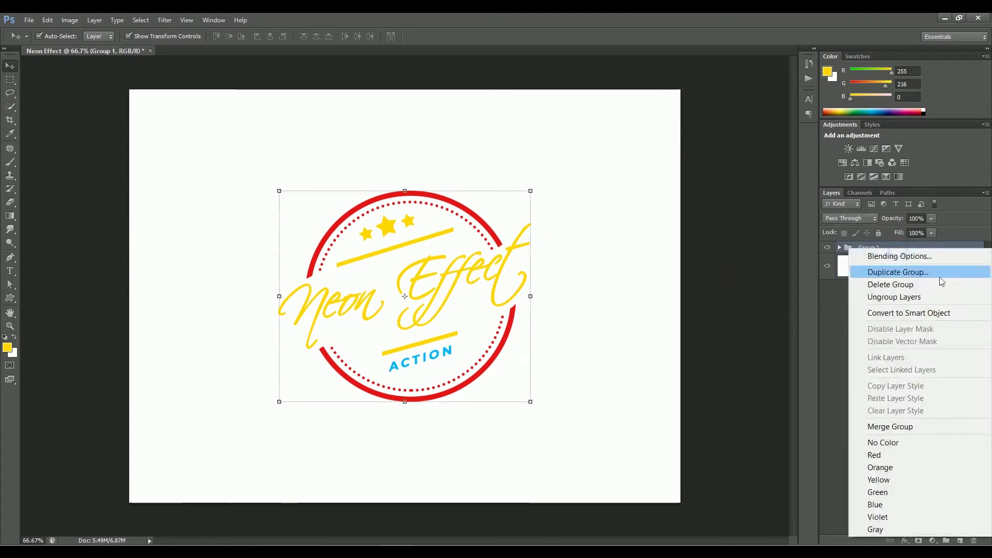
{"action": "left_click", "coordinate": [936, 313]}
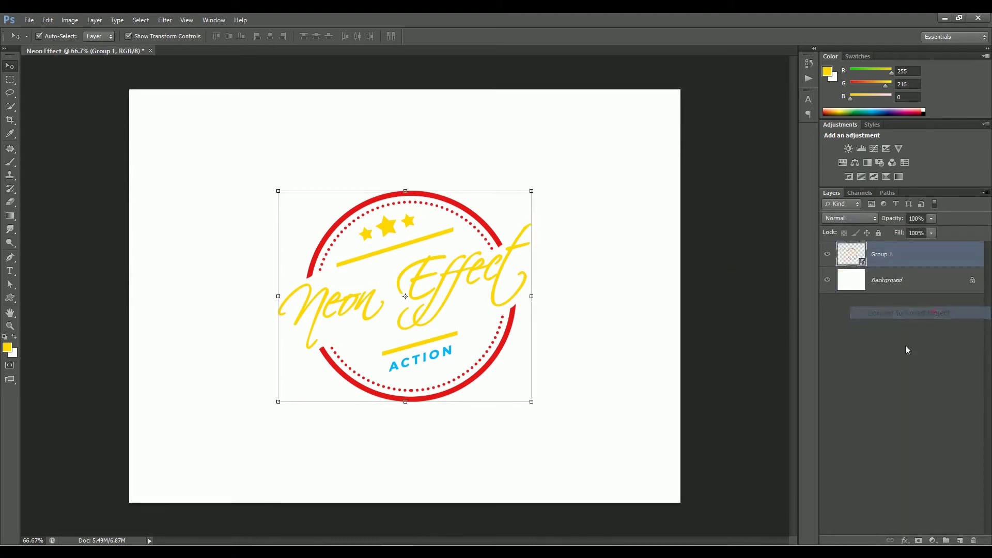
- Rename the Group 1 smart object layer as "Your Design Here"
{"action": "double_click", "coordinate": [881, 255]}
{"action": "type", "text": "Your Logo Here"}
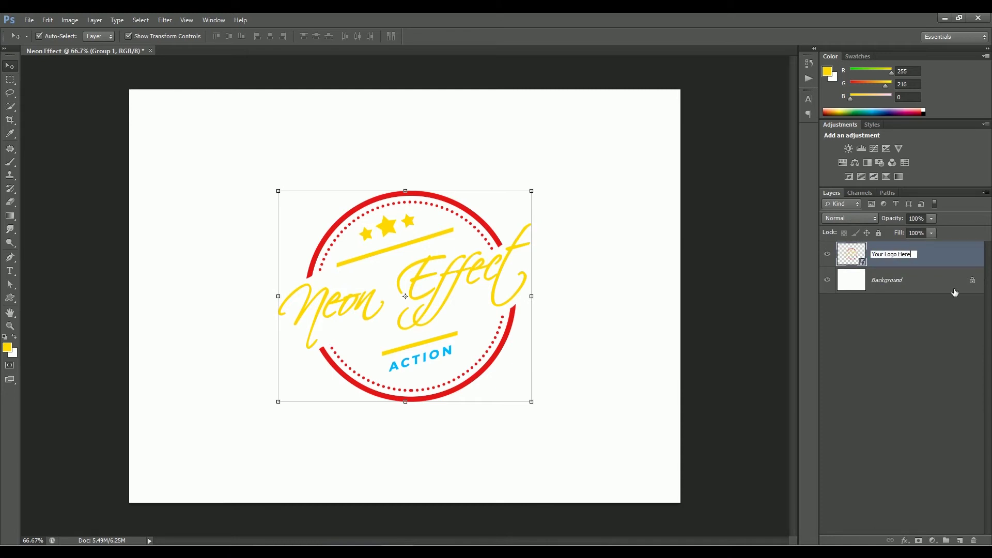
{"action": "key", "text": "ctrl+Left"}
{"action": "key", "text": "ctrl+shift+Left"}
{"action": "type", "text": "Design"}
{"action": "key", "text": "Return"}
{"action": "left_click", "coordinate": [907, 349]}
- Duplicate the "Your Design Here" layer, keeping the suggested copy name
{"action": "left_click", "coordinate": [926, 257]}
{"action": "right_click", "coordinate": [929, 258]}
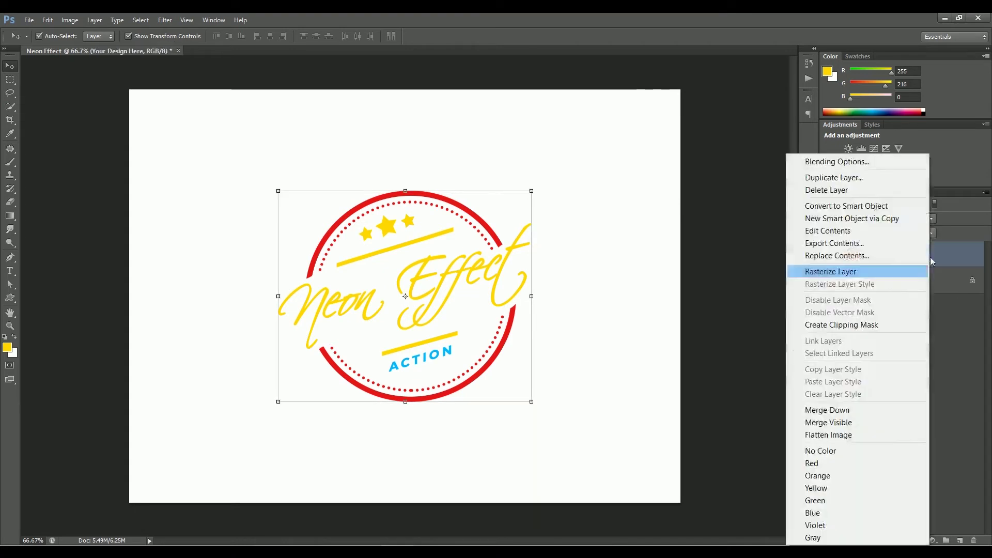
{"action": "left_click", "coordinate": [852, 177]}
{"action": "left_click", "coordinate": [583, 182]}
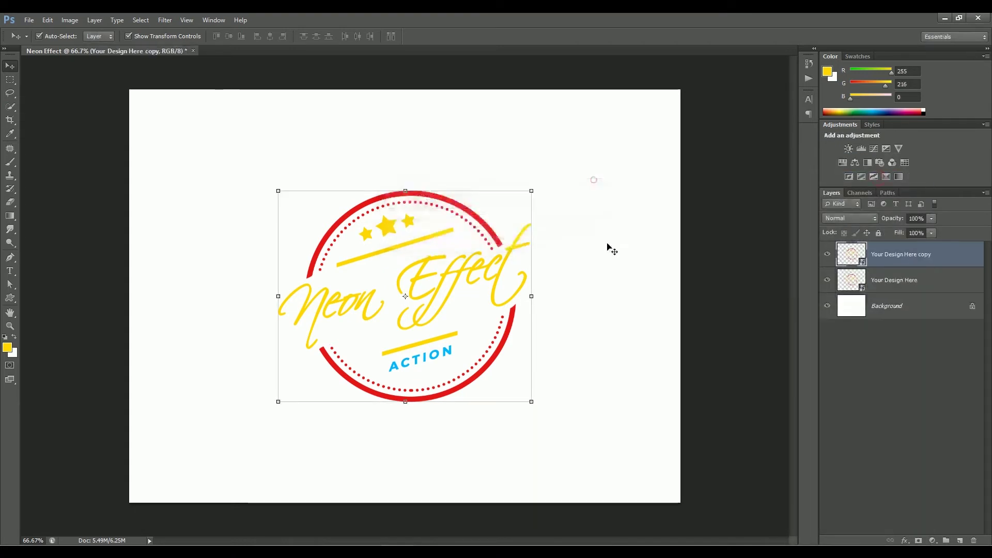
- Add a Color Overlay in white (ffffff) to the "Your Design Here copy" layer
{"action": "right_click", "coordinate": [920, 258]}
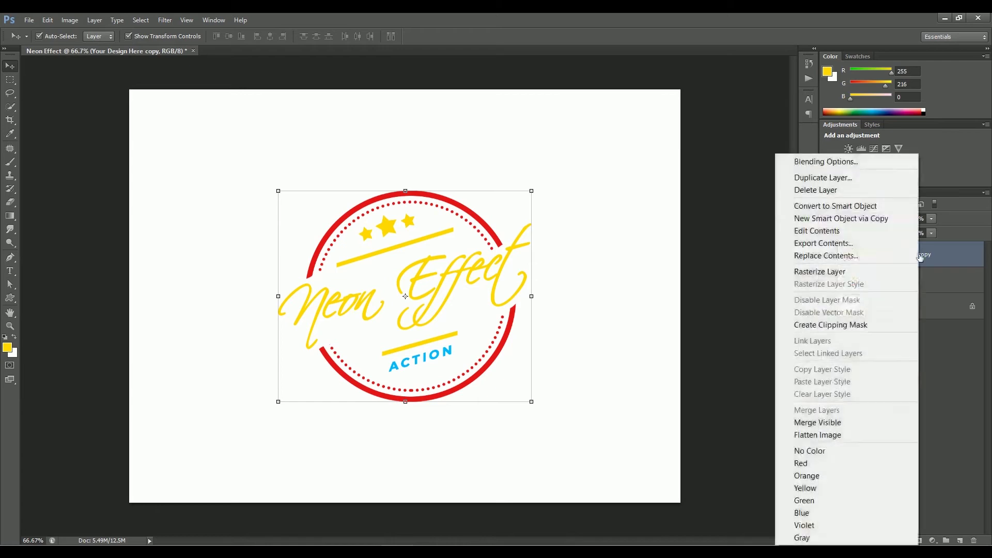
{"action": "left_click", "coordinate": [837, 162]}
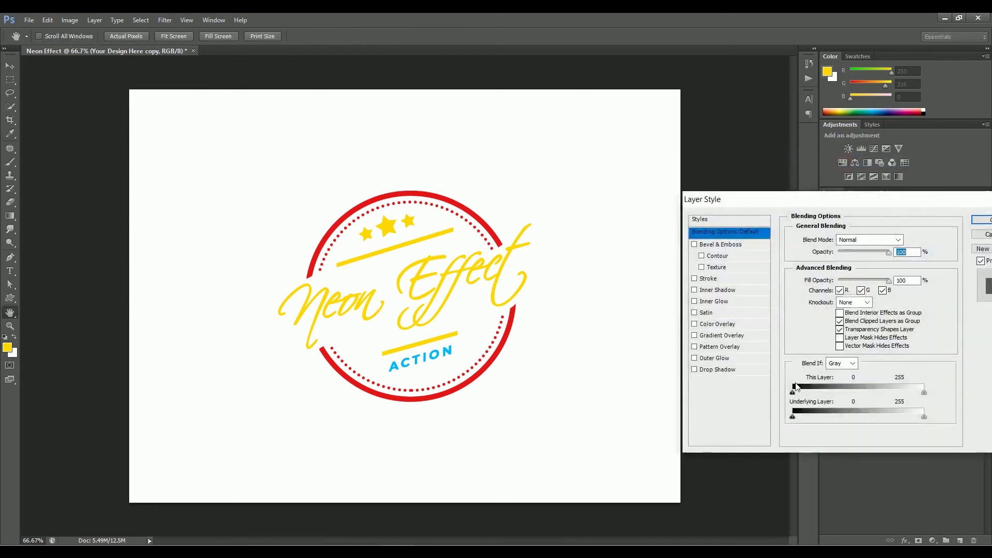
{"action": "left_click", "coordinate": [695, 323]}
{"action": "left_click", "coordinate": [715, 324]}
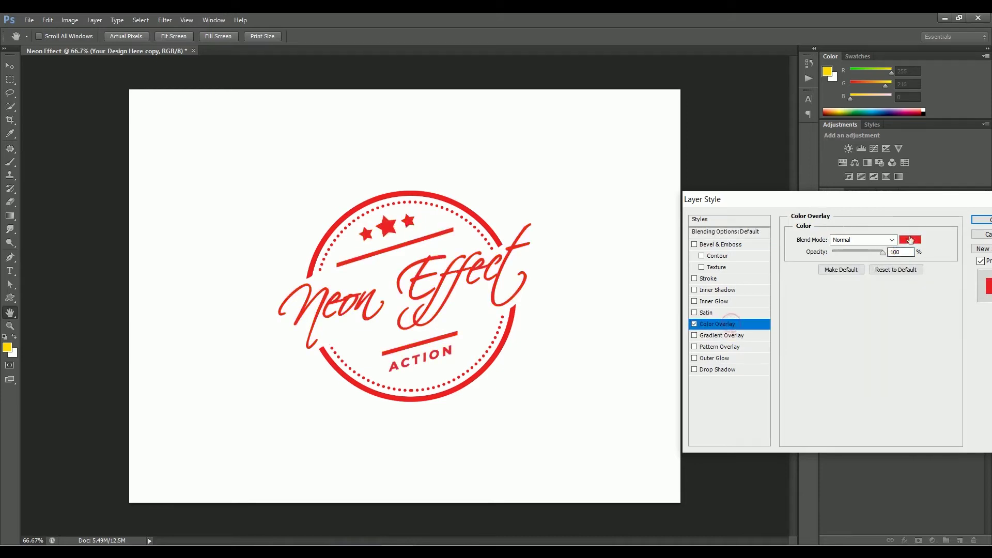
{"action": "left_click", "coordinate": [910, 240]}
{"action": "left_click", "coordinate": [603, 298]}
{"action": "left_click", "coordinate": [543, 236]}
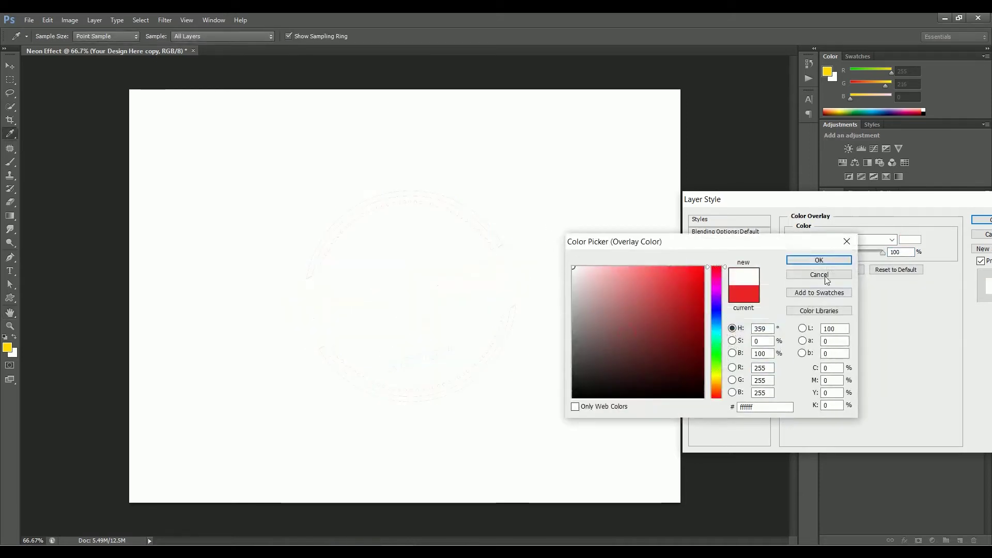
{"action": "left_click", "coordinate": [818, 260]}
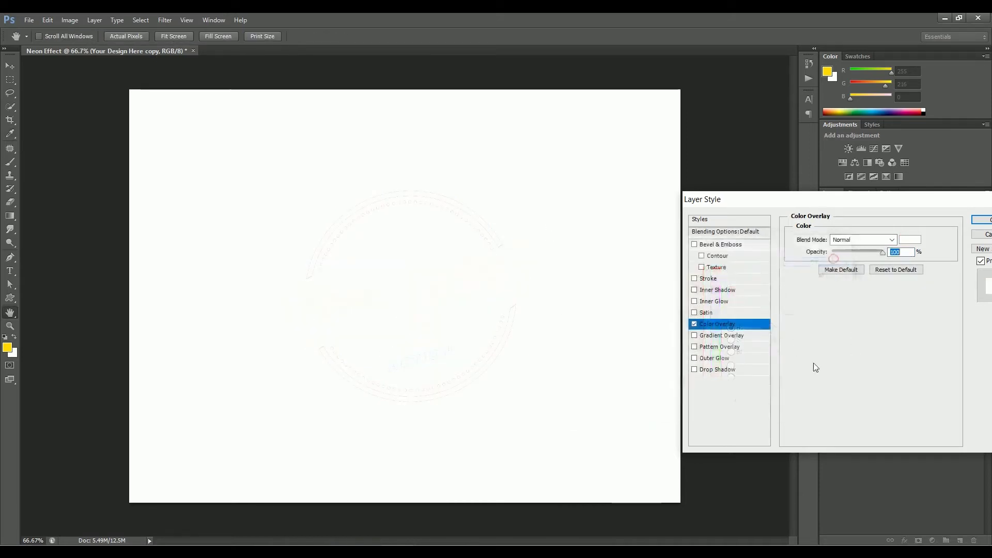
- Add a 3 px Stroke positioned Inside with Soft Light blend mode to the copied layer and apply the layer style
{"action": "left_click", "coordinate": [695, 278]}
{"action": "left_click", "coordinate": [709, 278]}
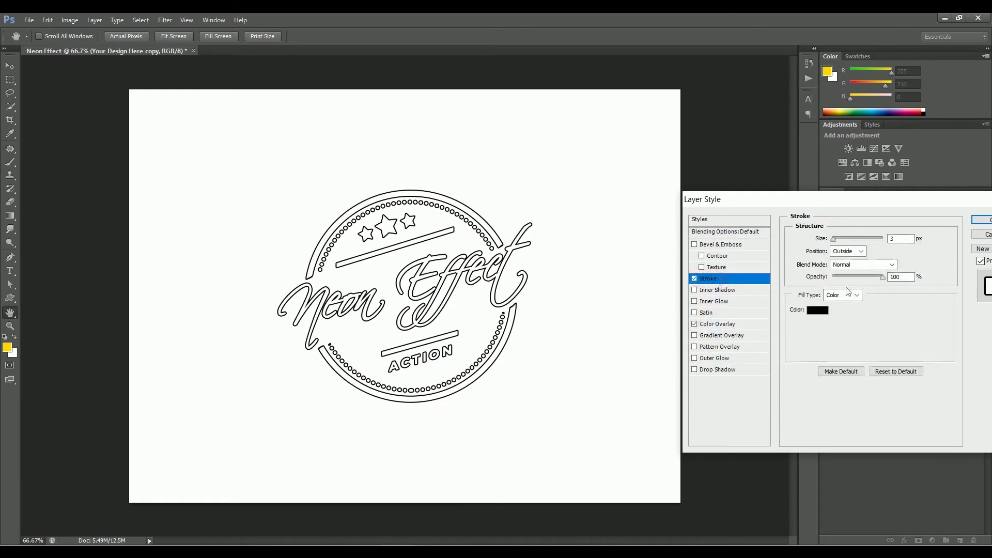
{"action": "left_click_drag", "start_coordinate": [832, 243], "coordinate": [835, 241]}
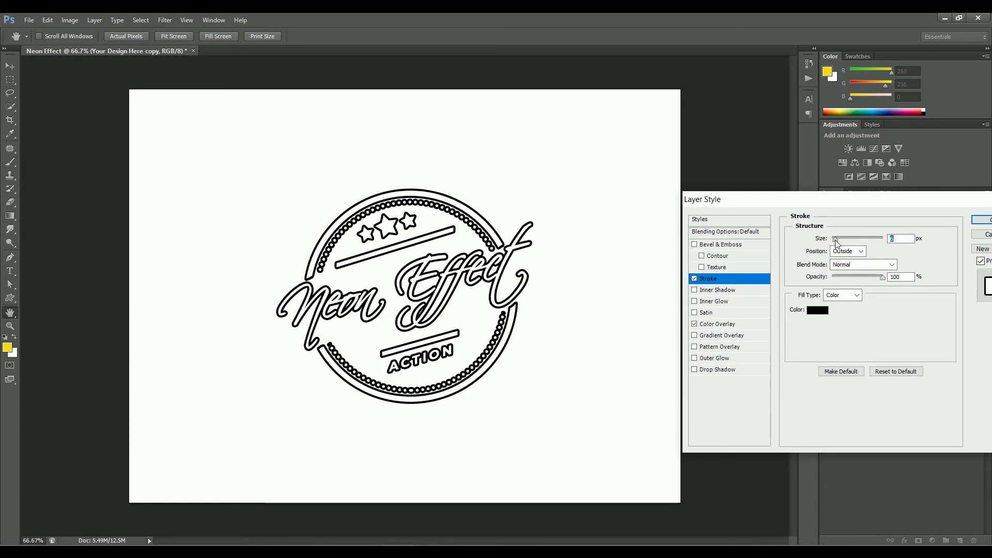
{"action": "left_click", "coordinate": [853, 251]}
{"action": "left_click", "coordinate": [854, 272]}
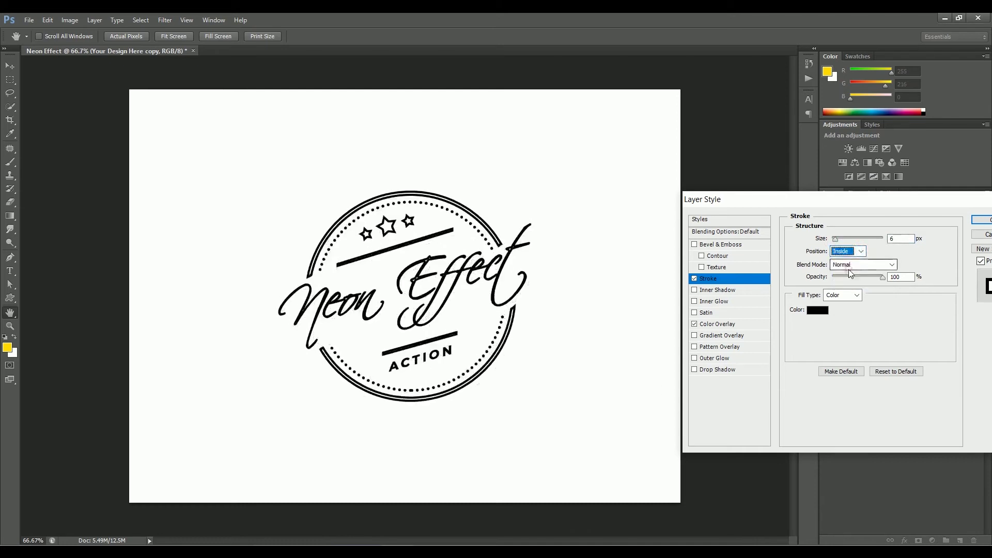
{"action": "left_click", "coordinate": [902, 238]}
{"action": "key", "text": "Down"}
{"action": "key", "text": "Down"}
{"action": "key", "text": "Down"}
{"action": "key", "text": "Down"}
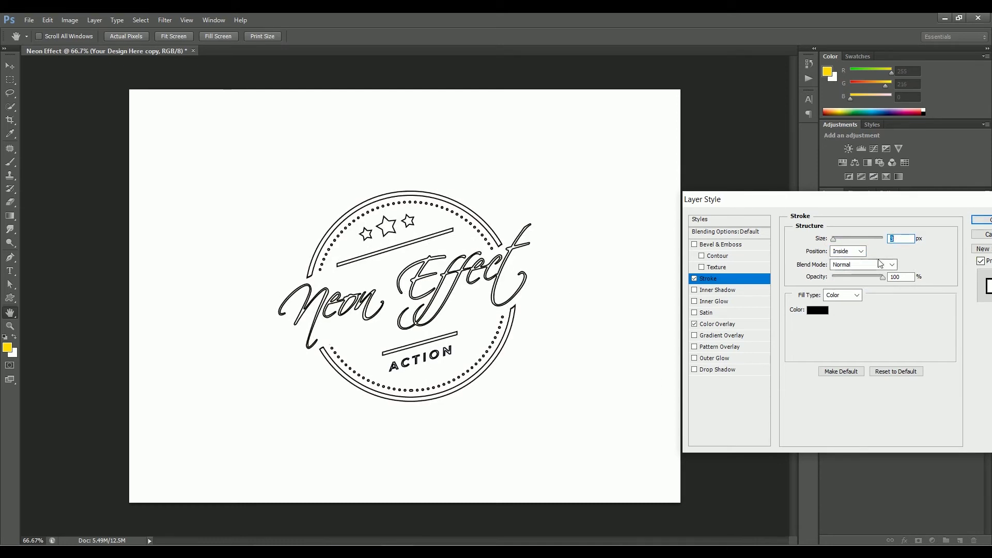
{"action": "left_click", "coordinate": [887, 265]}
{"action": "left_click", "coordinate": [886, 263]}
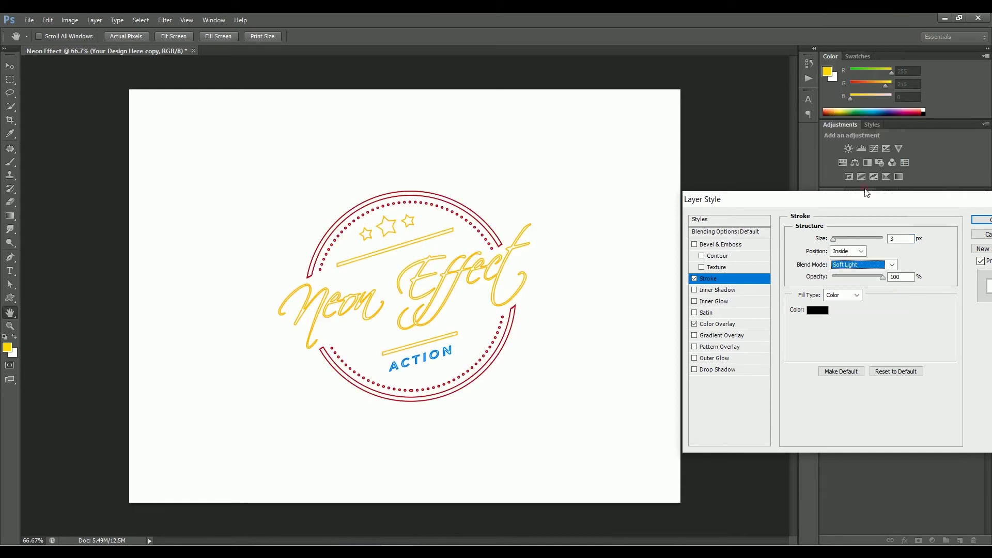
{"action": "left_click", "coordinate": [983, 219]}
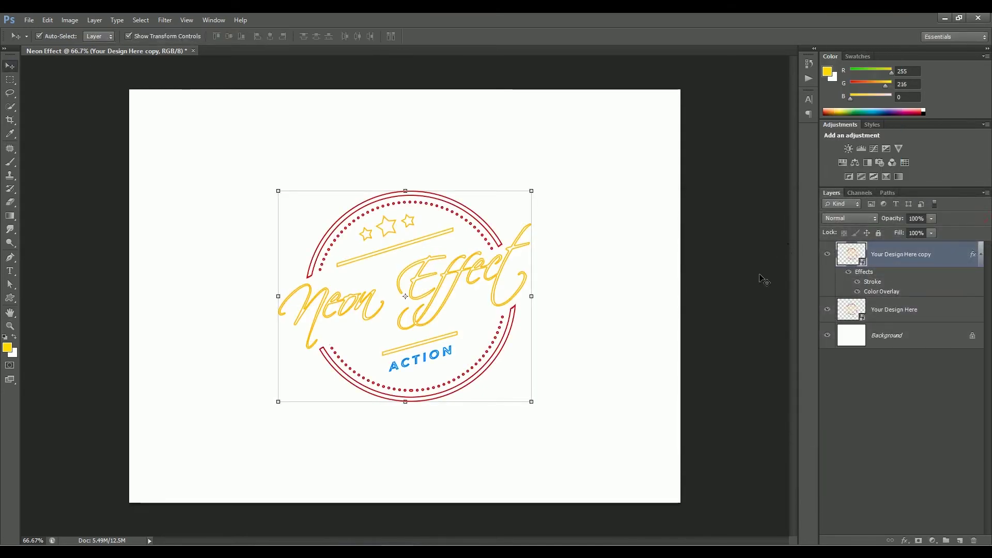
- Collapse the effects list of the styled copy and rename that layer "Stroke color here"
{"action": "left_click", "coordinate": [981, 255]}
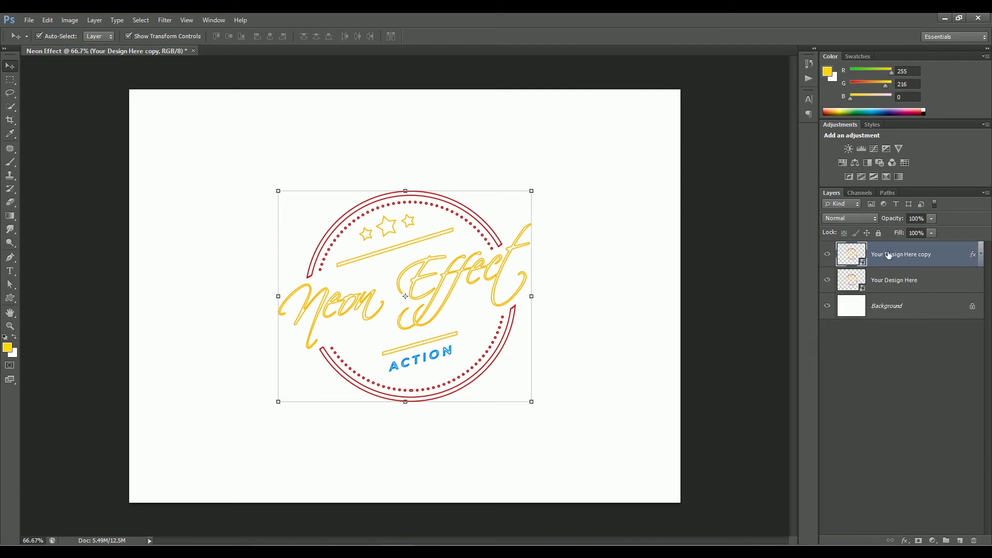
{"action": "left_click", "coordinate": [891, 347]}
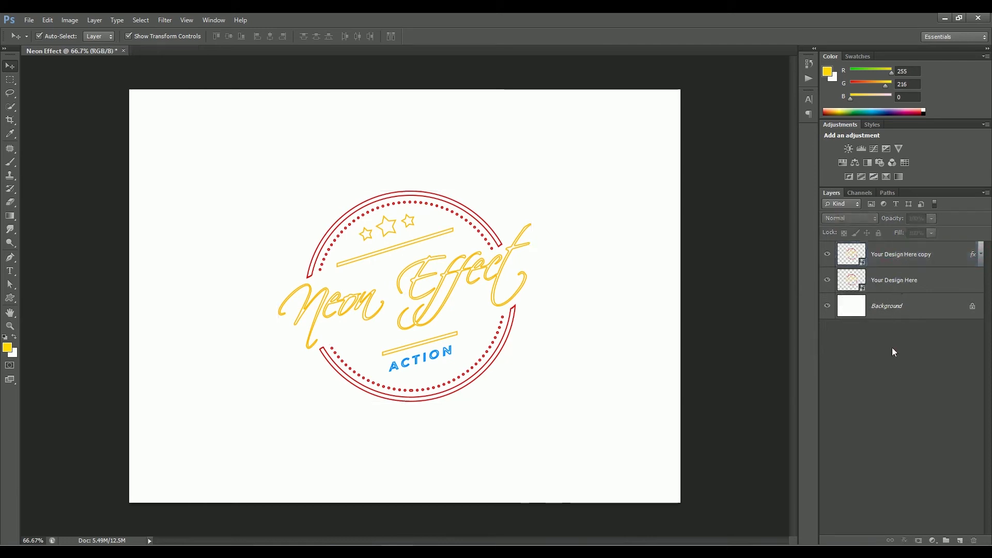
{"action": "double_click", "coordinate": [908, 255]}
{"action": "type", "text": "Stroke color here"}
{"action": "key", "text": "Return"}
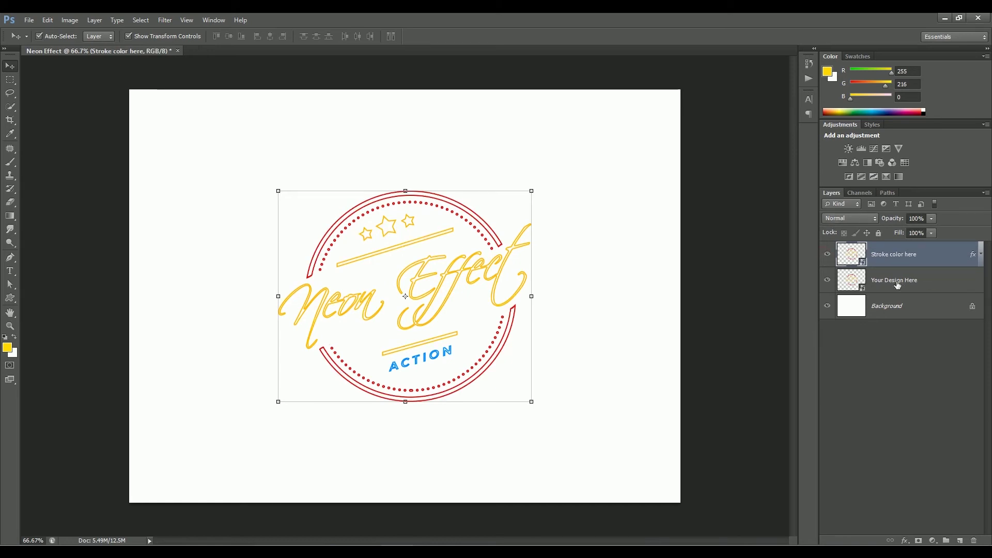
- Duplicate the "Your Design Here" layer and apply a Gaussian Blur with a 6 pixel radius to the copy
{"action": "left_click", "coordinate": [919, 281]}
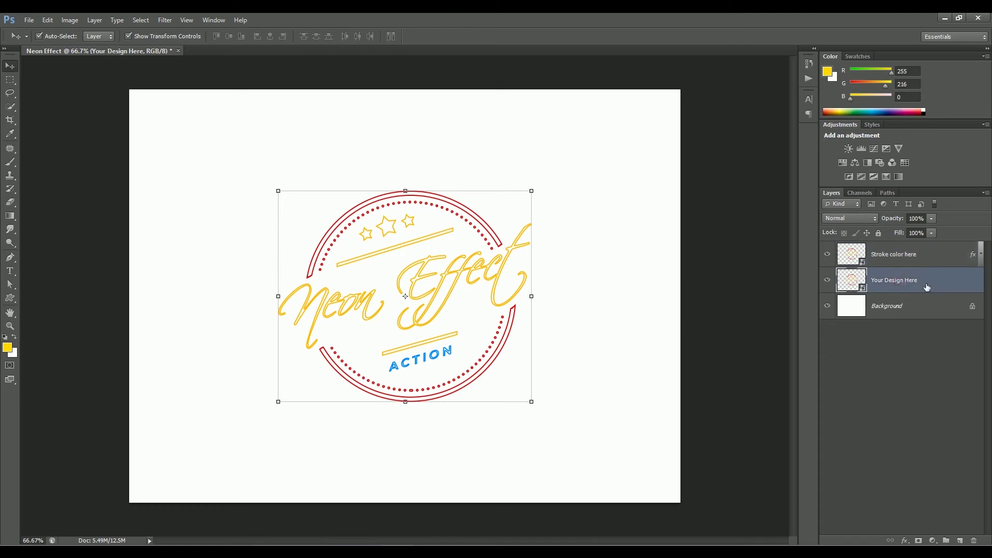
{"action": "key", "text": "ctrl+j"}
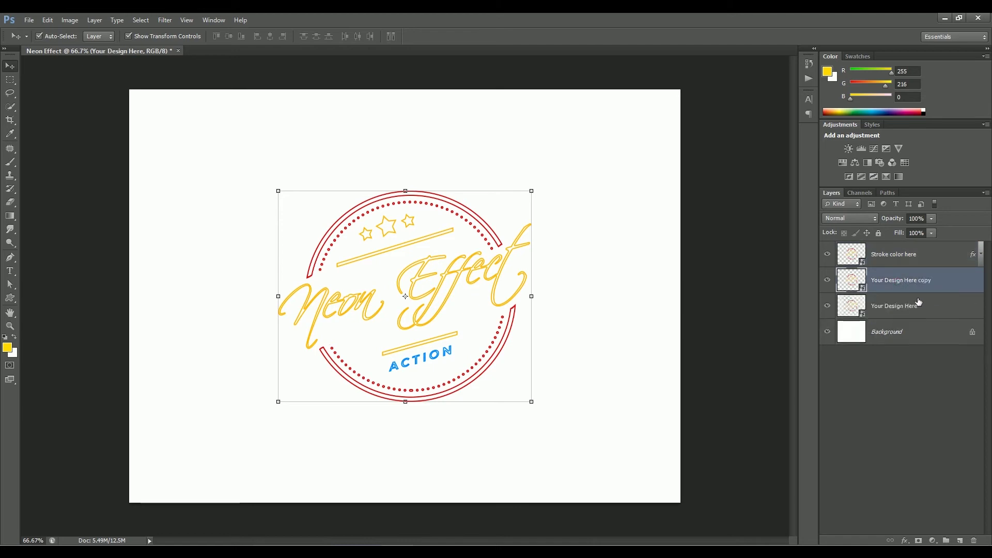
{"action": "left_click", "coordinate": [165, 20]}
{"action": "mouse_move", "coordinate": [219, 155]}
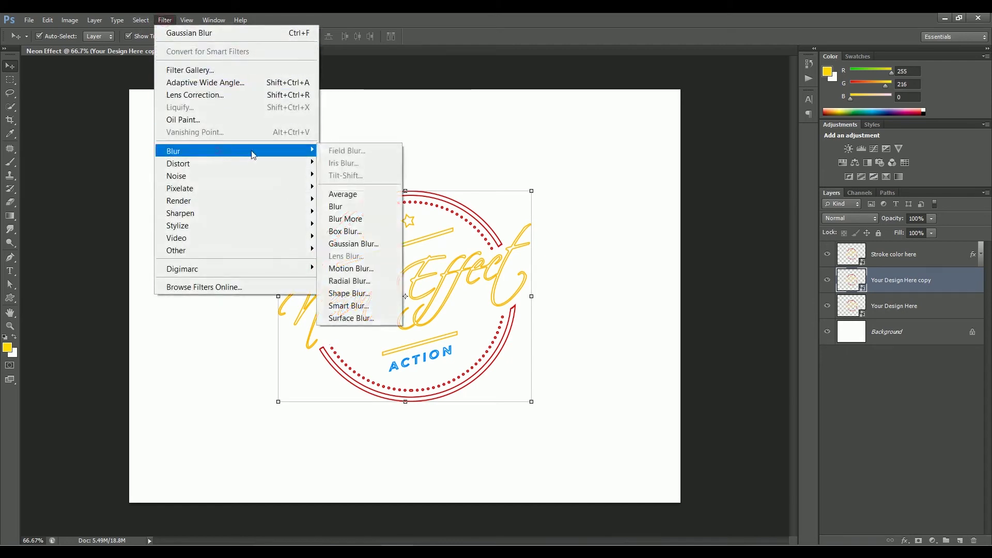
{"action": "left_click", "coordinate": [359, 247]}
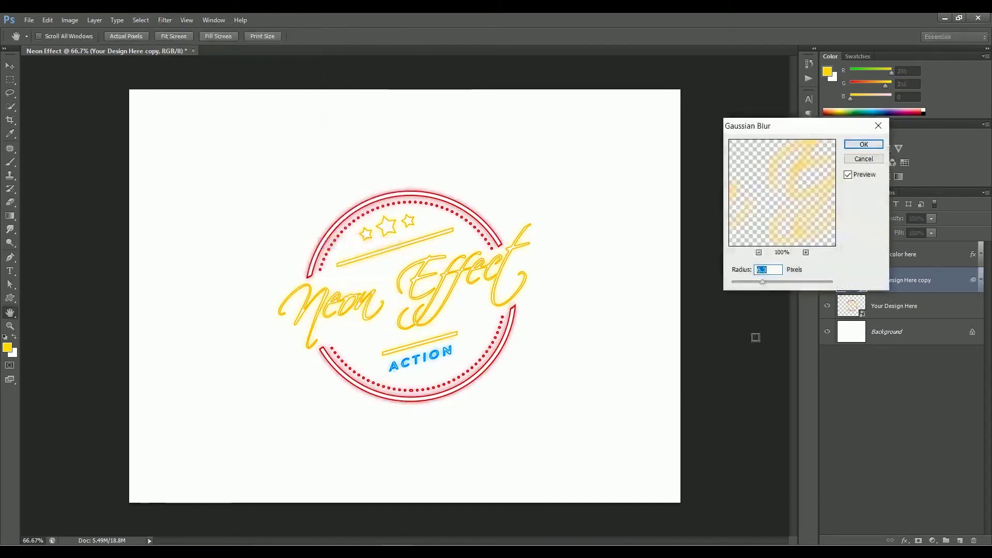
{"action": "type", "text": "6"}
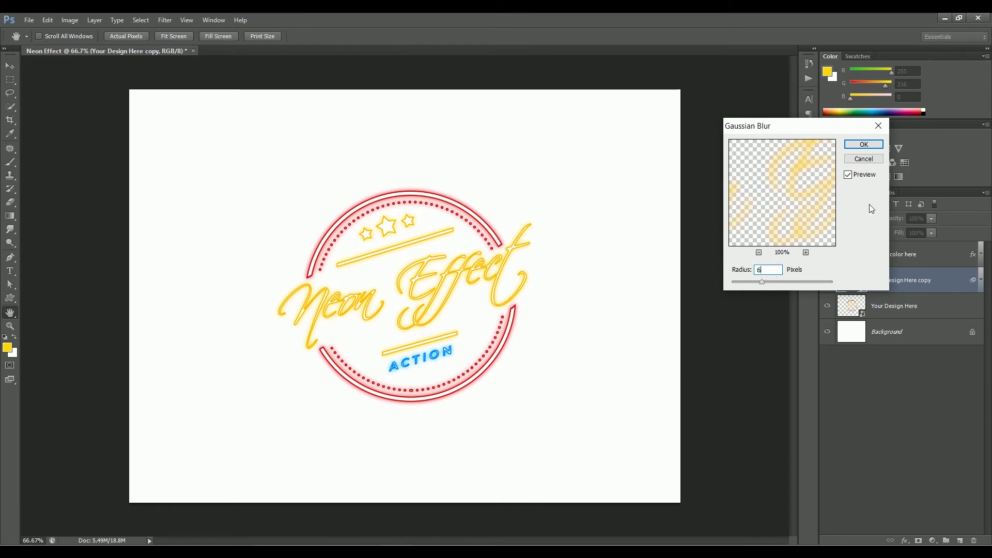
{"action": "left_click", "coordinate": [863, 144]}
{"action": "key", "text": "v"}
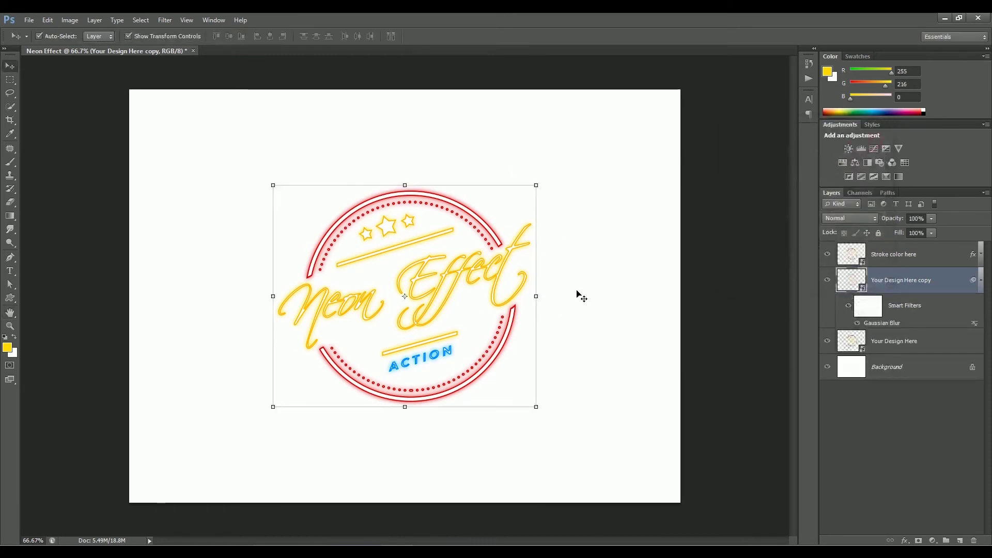
{"action": "left_click", "coordinate": [730, 331]}
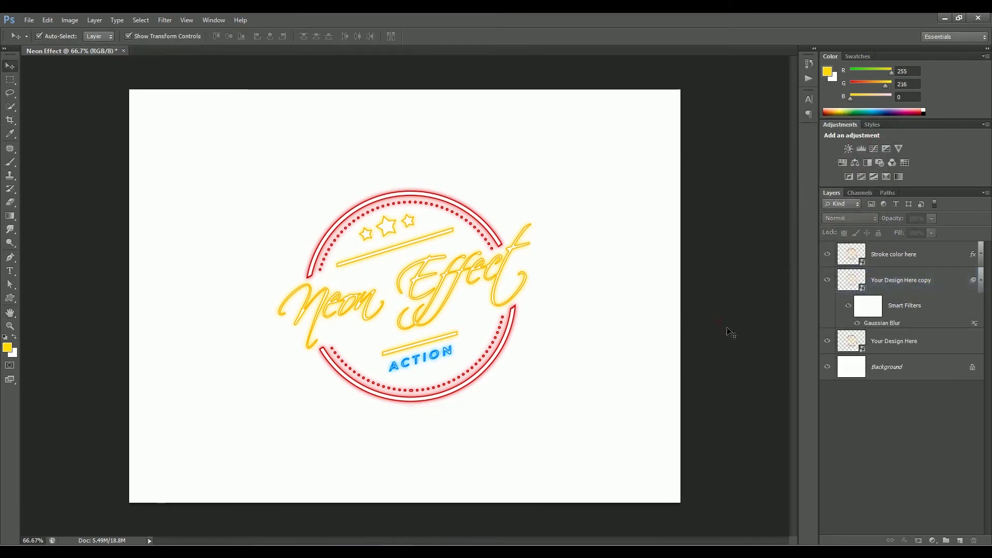
- Delete the white Background layer
{"action": "left_click", "coordinate": [916, 373]}
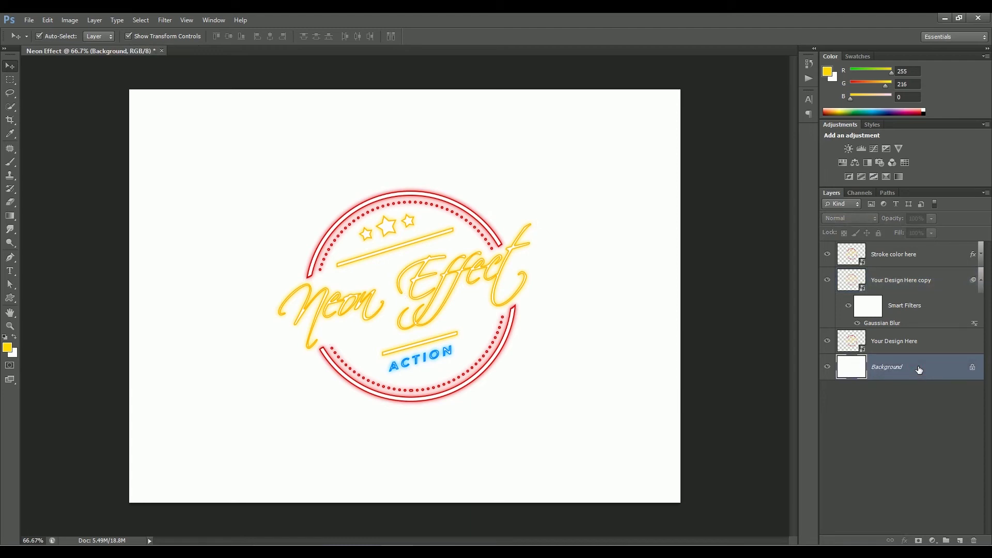
{"action": "left_click", "coordinate": [971, 539]}
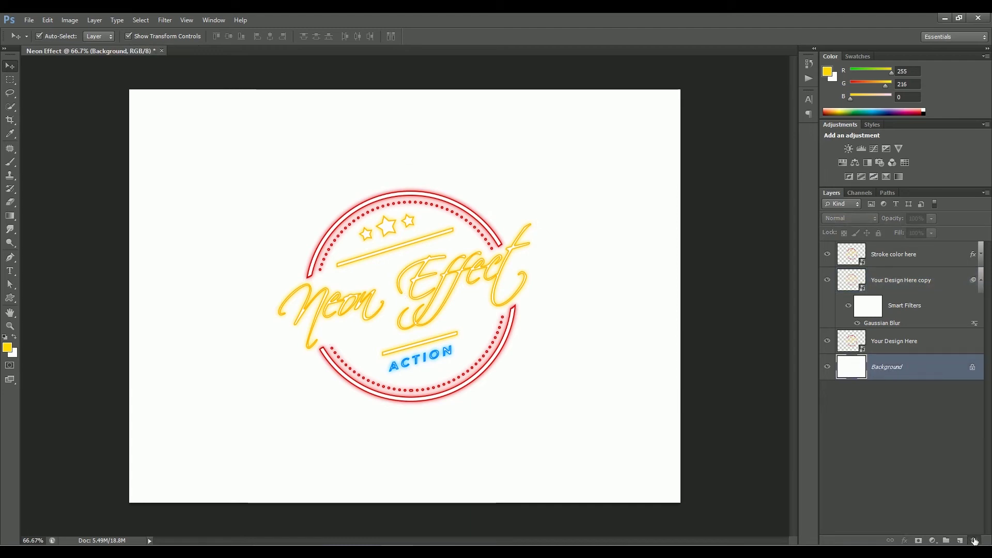
{"action": "left_click", "coordinate": [454, 219]}
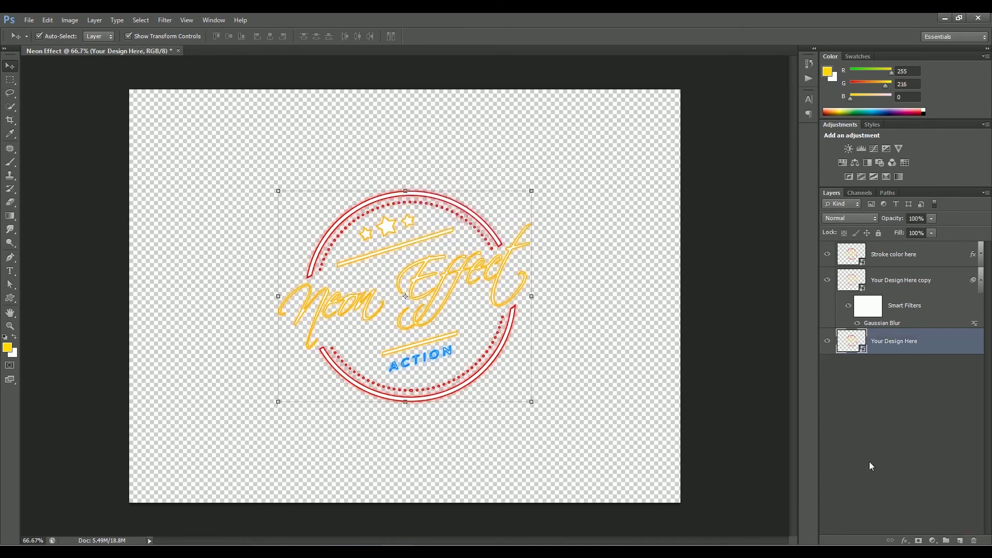
- Add a black (000000) Solid Color fill layer and move it beneath all the other layers
{"action": "left_click", "coordinate": [932, 541]}
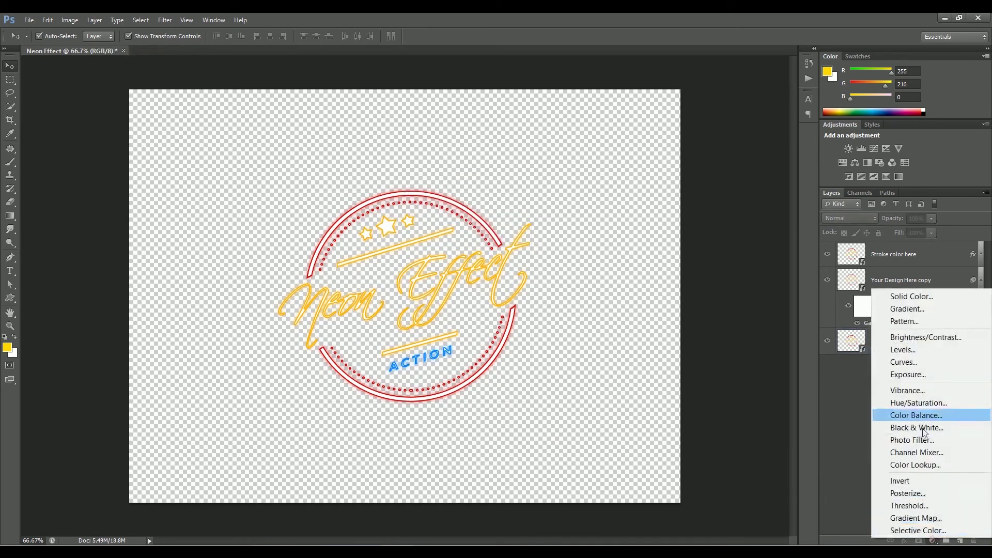
{"action": "left_click", "coordinate": [910, 298]}
{"action": "left_click_drag", "start_coordinate": [613, 350], "coordinate": [547, 441]}
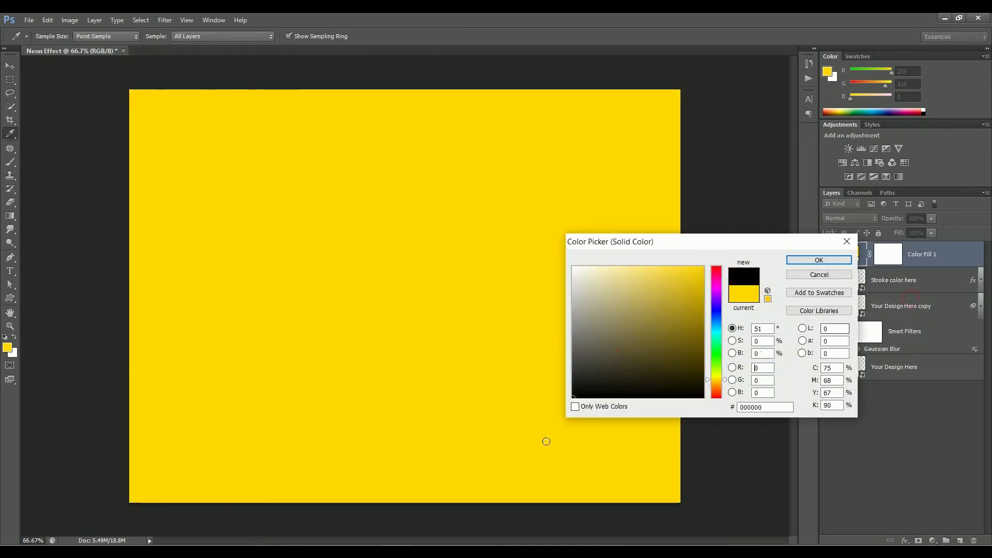
{"action": "left_click", "coordinate": [801, 259]}
{"action": "mouse_move", "coordinate": [922, 258]}
{"action": "left_mouse_down"}
{"action": "mouse_move", "coordinate": [921, 357]}
{"action": "mouse_move", "coordinate": [908, 256]}
{"action": "left_mouse_up"}
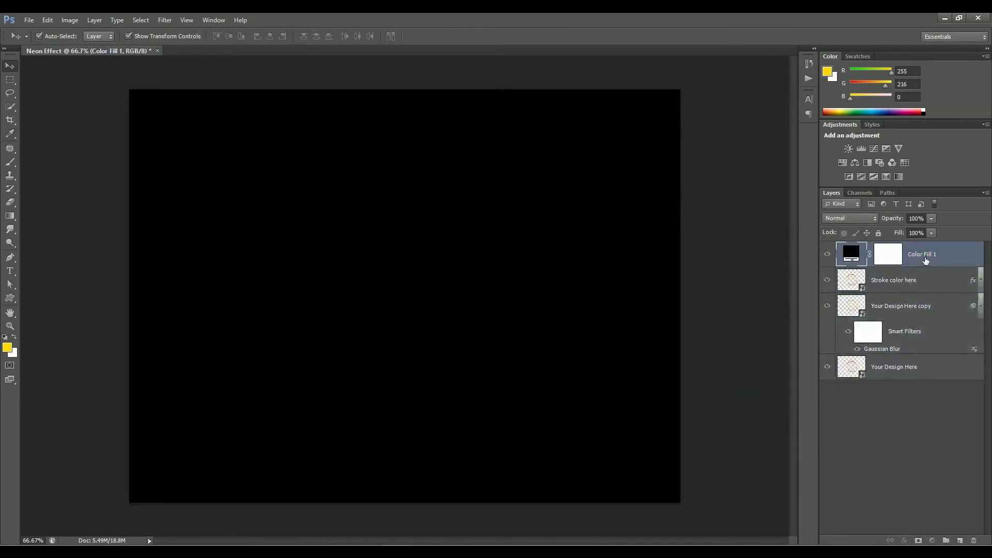
{"action": "key", "text": "ctrl+shift+bracketleft"}
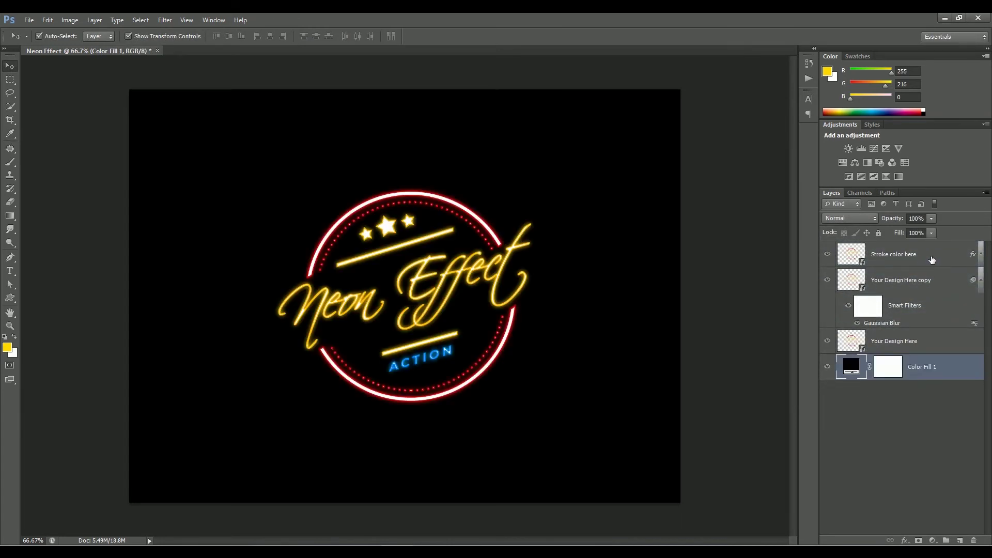
- Rename the black color fill layer as "Background"
{"action": "double_click", "coordinate": [924, 367]}
{"action": "type", "text": "Background"}
{"action": "key", "text": "Return"}
- Put the black color fill layer into a group named "Background" and collapse the group
{"action": "key", "text": "ctrl+g"}
{"action": "double_click", "coordinate": [865, 361]}
{"action": "type", "text": "Back"}
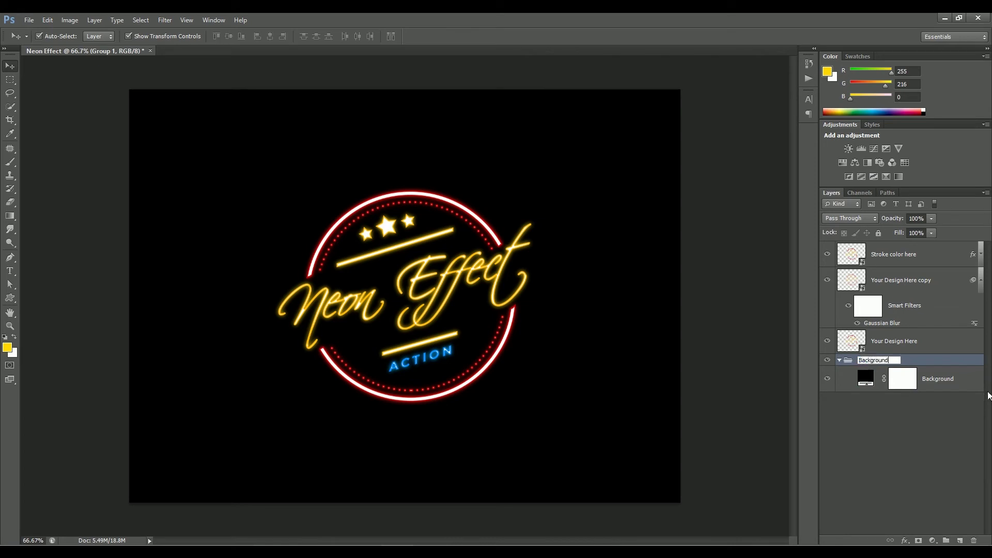
{"action": "key", "text": "Return"}
{"action": "left_click", "coordinate": [839, 361]}
{"action": "left_click", "coordinate": [873, 403]}
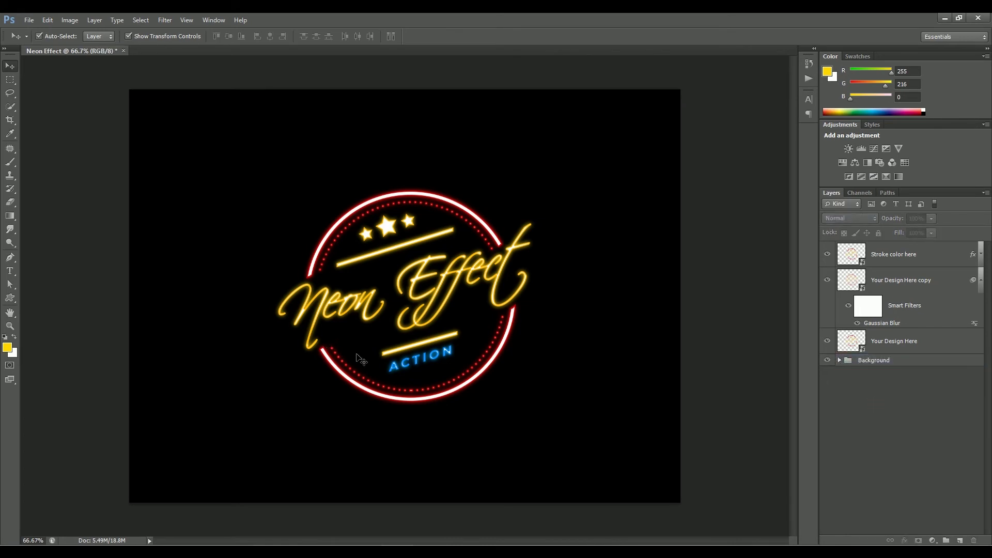
- Collapse the effects on "Stroke color here" and duplicate the blurred "Your Design Here copy" layer three times
{"action": "scroll", "coordinate": [465, 292], "scroll_direction": "up", "scroll_amount": 5}
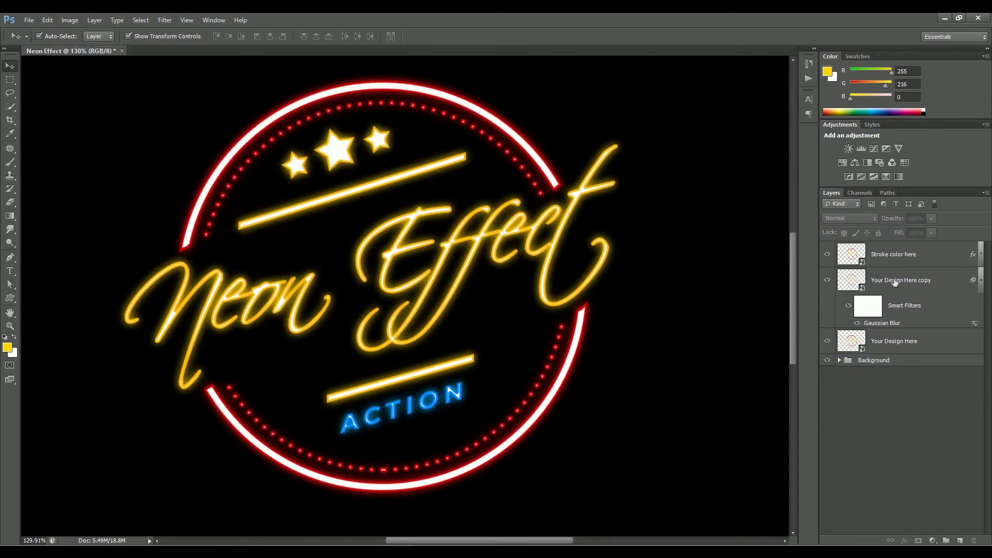
{"action": "left_click", "coordinate": [920, 259]}
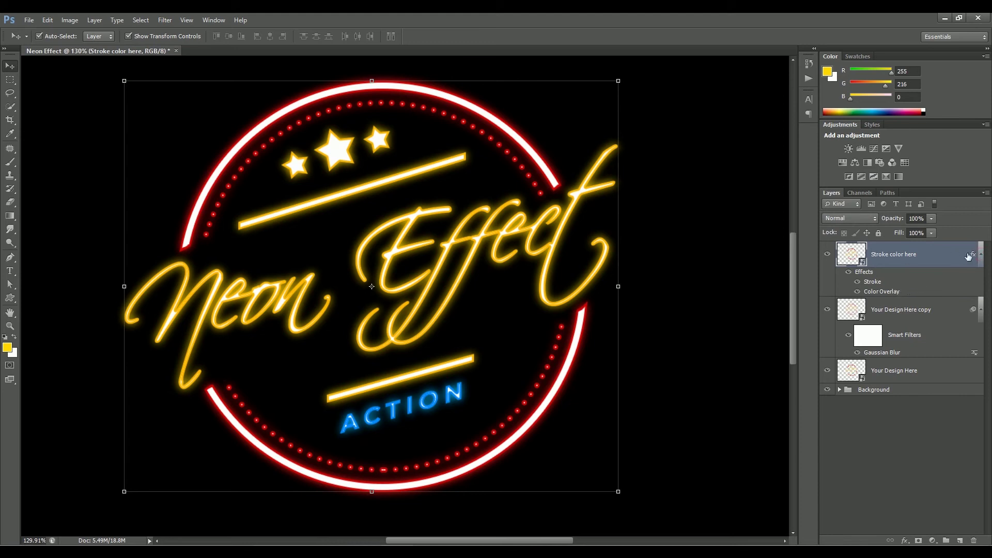
{"action": "left_click", "coordinate": [982, 257]}
{"action": "left_click", "coordinate": [904, 283]}
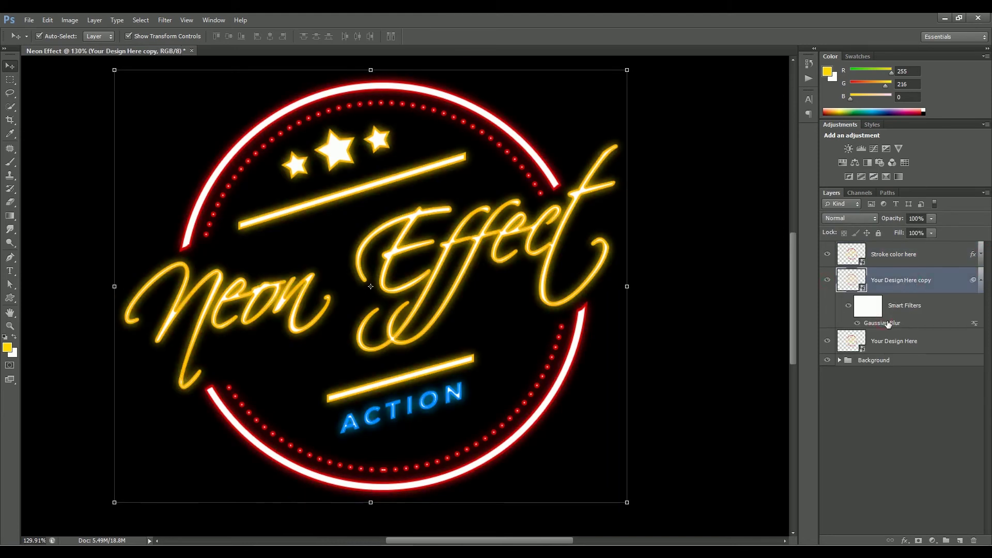
{"action": "left_click", "coordinate": [980, 281]}
{"action": "key", "text": "ctrl+j"}
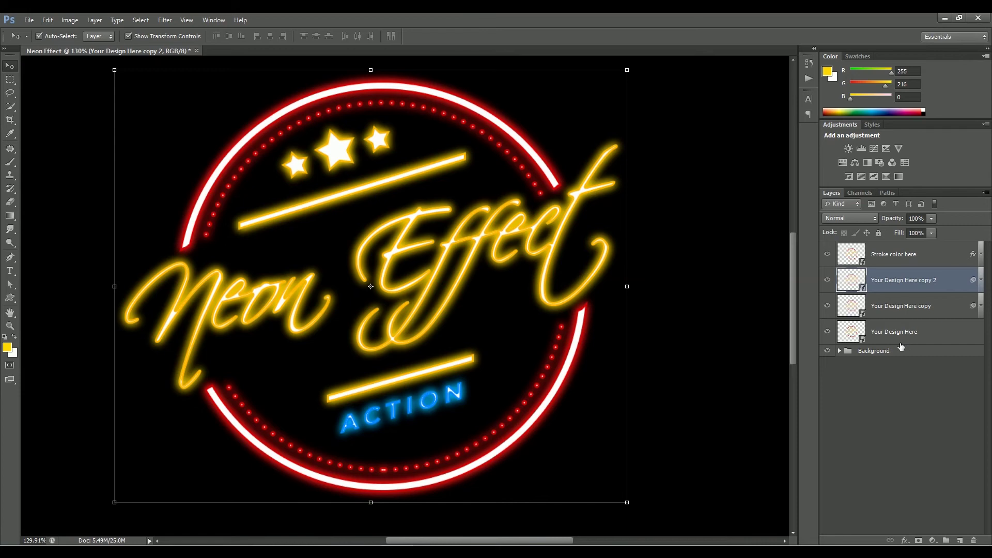
{"action": "key", "text": "ctrl+j"}
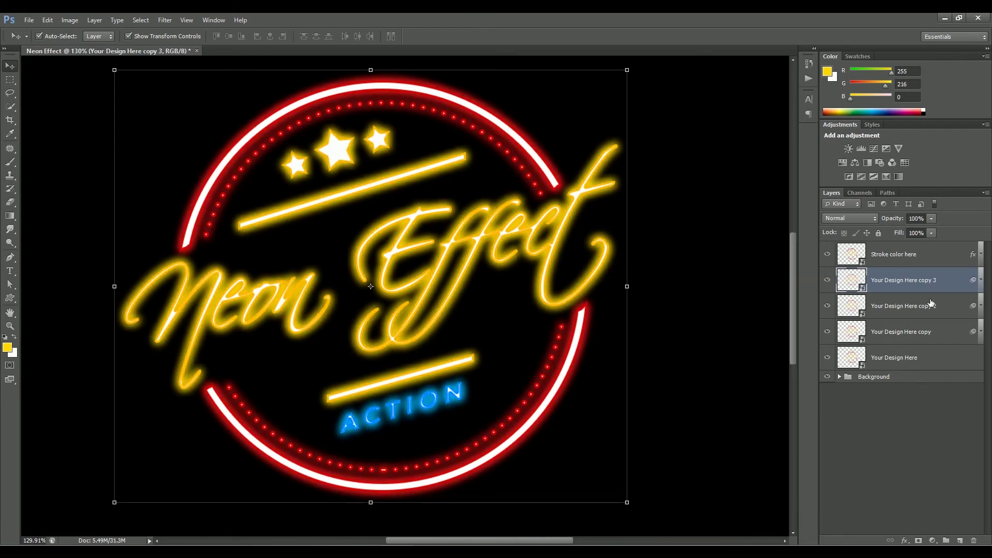
{"action": "key", "text": "ctrl+j"}
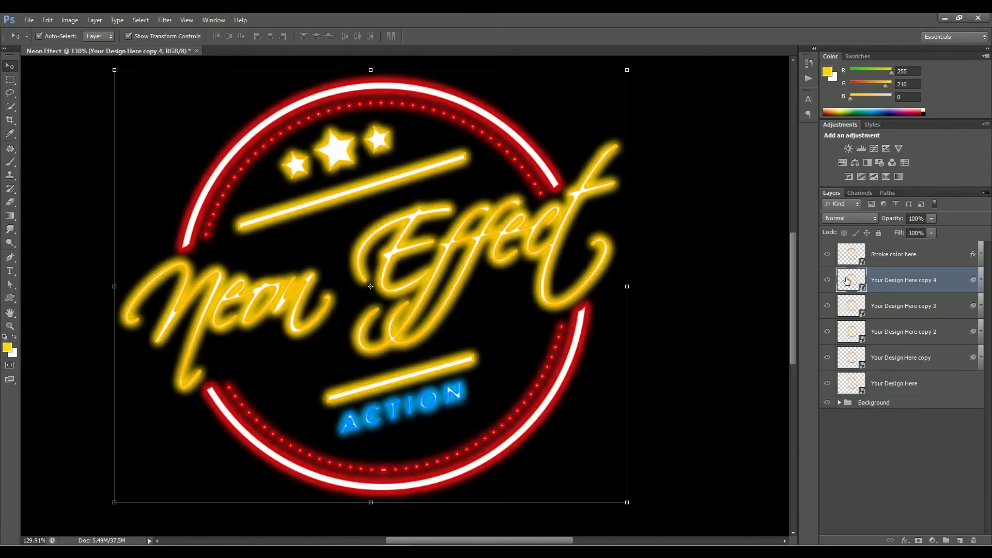
- Adjust the Gaussian Blur radius of "Your Design Here copy 4" and rename that layer as "Glitters"
{"action": "left_click", "coordinate": [976, 282]}
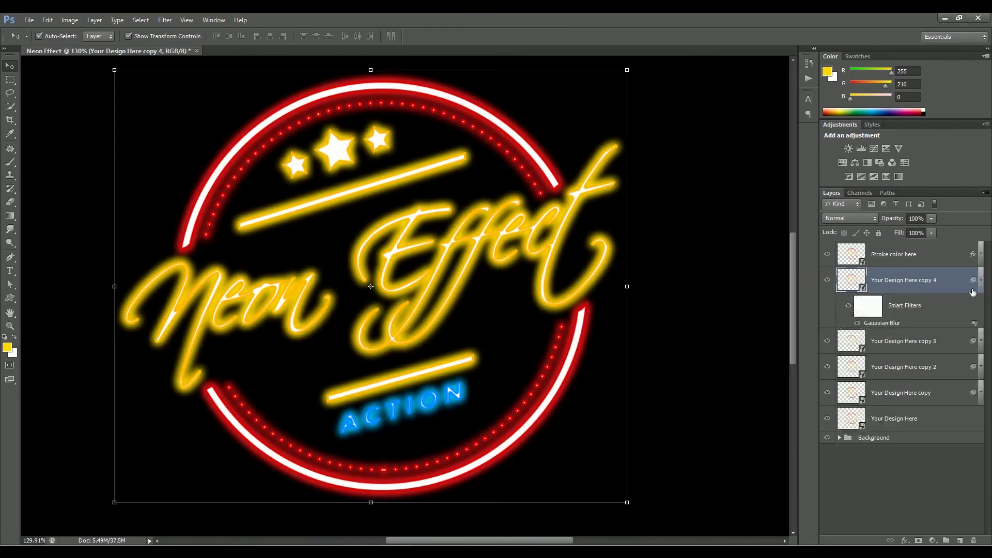
{"action": "double_click", "coordinate": [879, 323]}
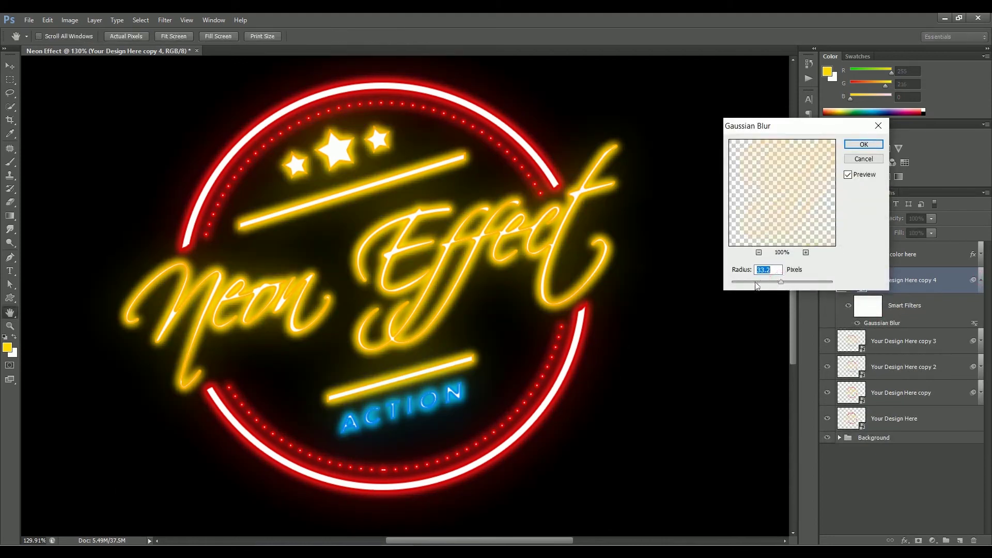
{"action": "left_click_drag", "start_coordinate": [762, 282], "coordinate": [763, 282]}
{"action": "left_click", "coordinate": [862, 144]}
{"action": "double_click", "coordinate": [909, 280]}
{"action": "type", "text": "Glitters"}
{"action": "key", "text": "Return"}
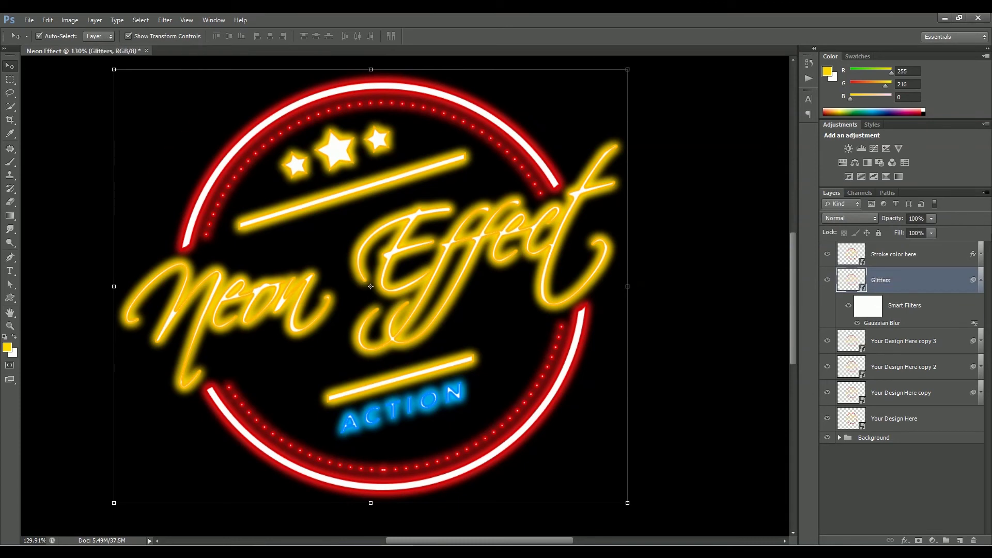
- Set the "Glitters" layer's blend mode to Dissolve and rename it as "Glitters Optional"
{"action": "left_click", "coordinate": [851, 218]}
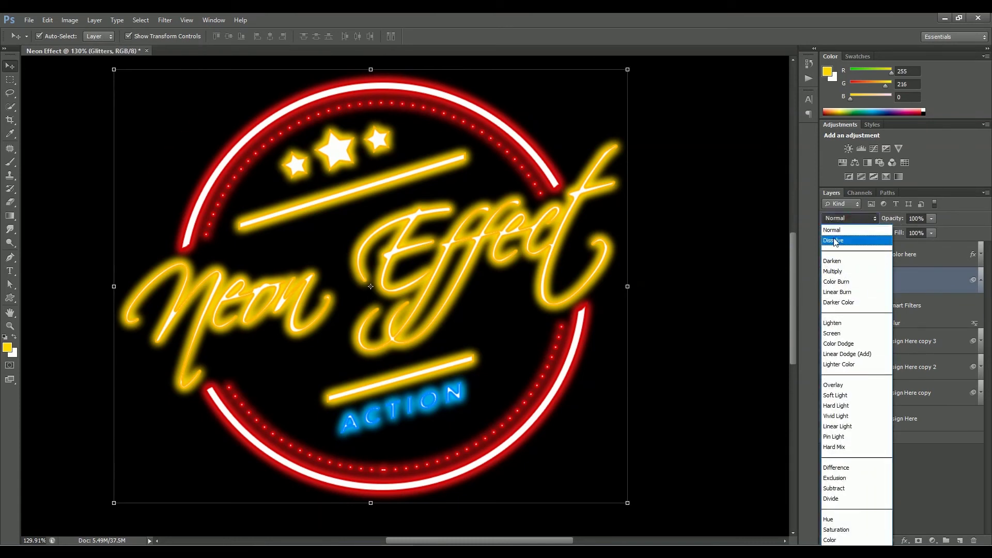
{"action": "left_click", "coordinate": [833, 238]}
{"action": "left_click", "coordinate": [893, 459]}
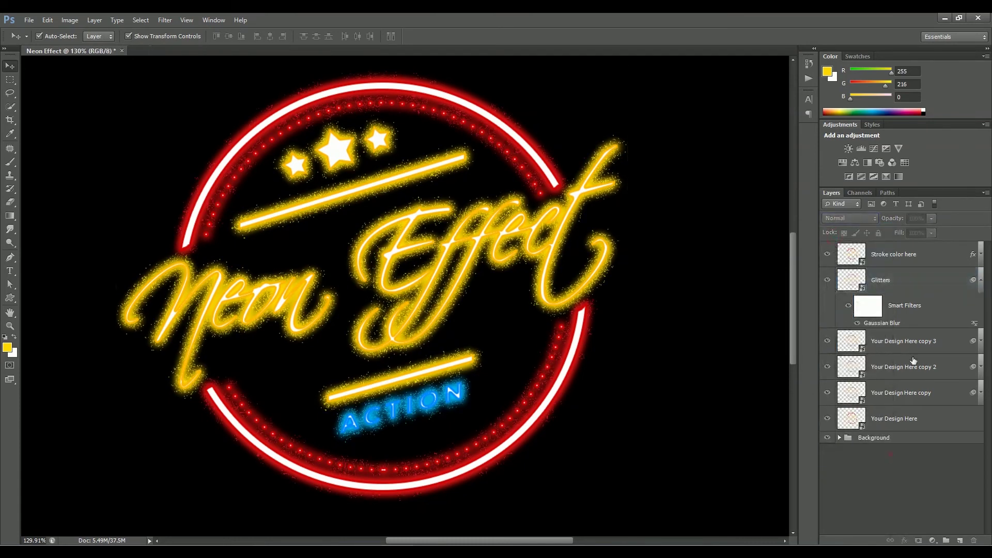
{"action": "double_click", "coordinate": [878, 280]}
{"action": "left_click", "coordinate": [891, 280]}
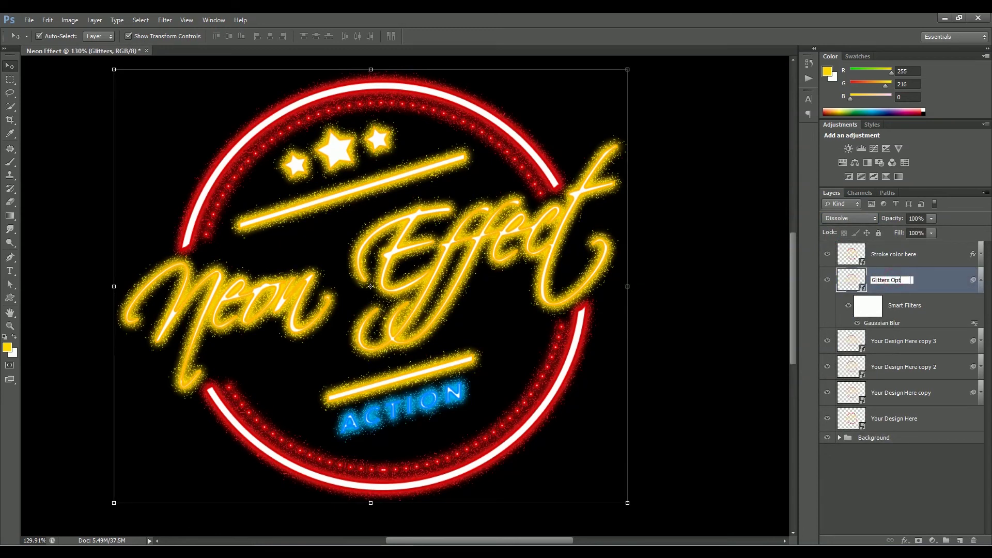
{"action": "type", "text": "Optional"}
{"action": "key", "text": "Return"}
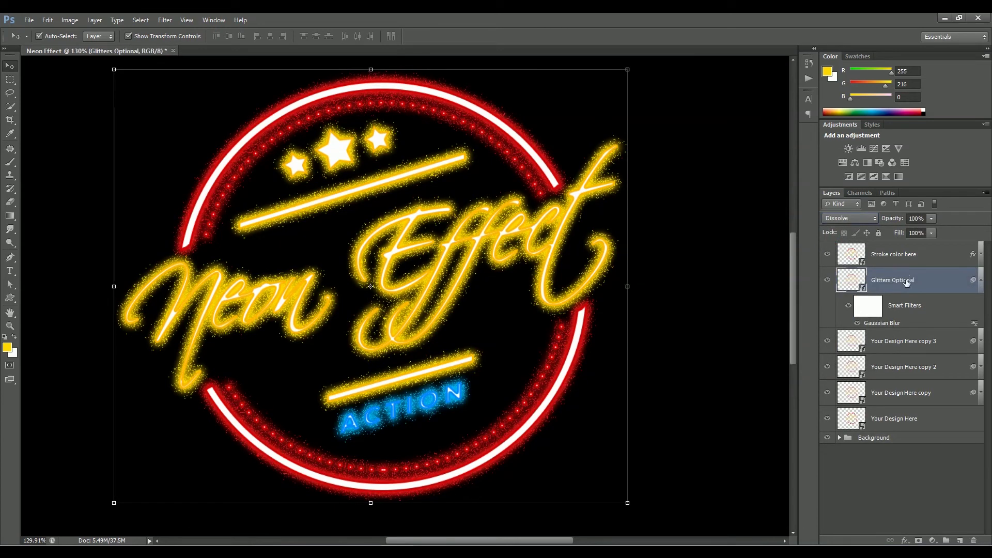
- Lower the opacity of the "Glitters Optional" layer and collapse its smart filters
{"action": "left_click", "coordinate": [916, 218]}
{"action": "type", "text": "2"}
{"action": "key", "text": "Return"}
{"action": "left_click", "coordinate": [980, 280]}
{"action": "left_click", "coordinate": [904, 478]}
- Increase the Gaussian Blur radius of the "Your Design Here copy 3" layer to spread its glow
{"action": "left_click", "coordinate": [908, 310]}
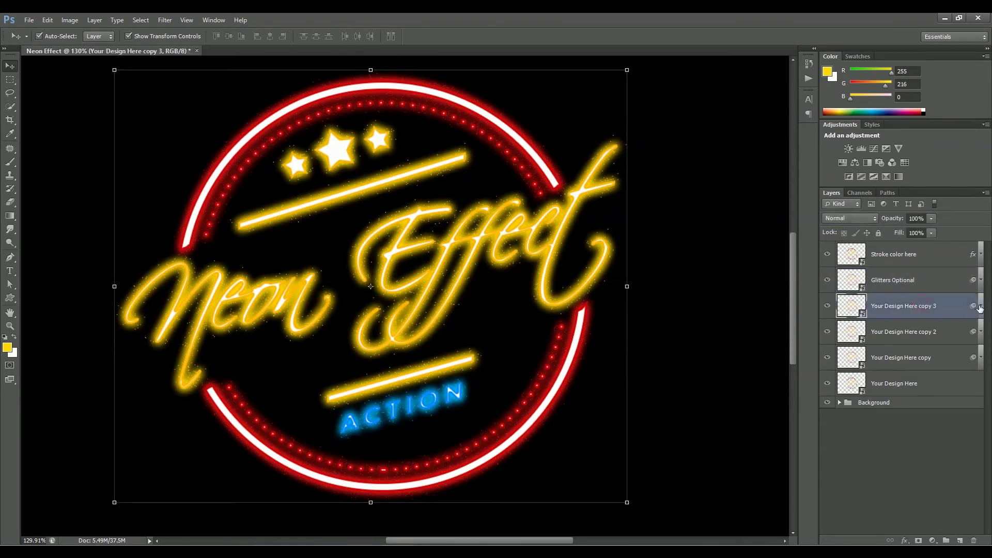
{"action": "left_click", "coordinate": [980, 305]}
{"action": "double_click", "coordinate": [885, 349]}
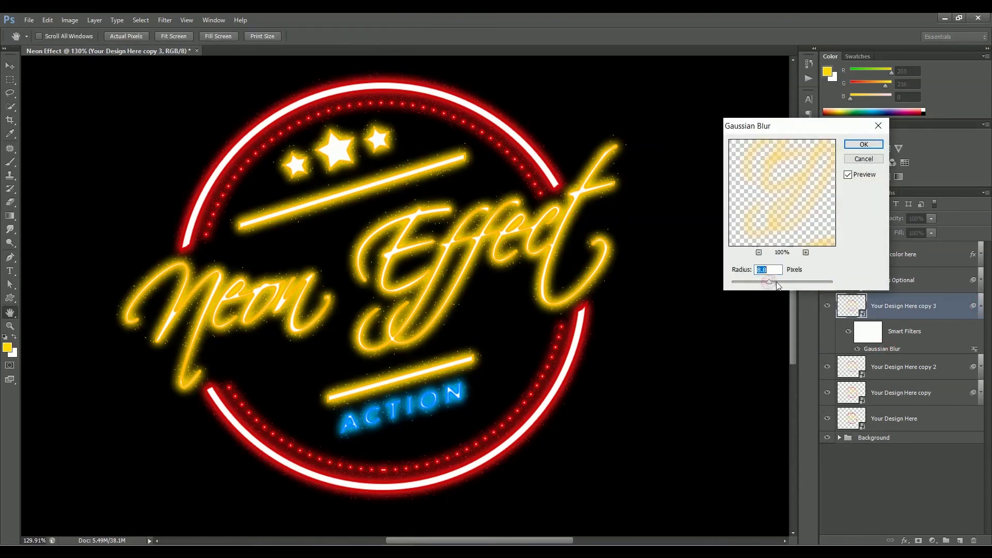
{"action": "left_click", "coordinate": [864, 146]}
{"action": "left_click", "coordinate": [980, 305]}
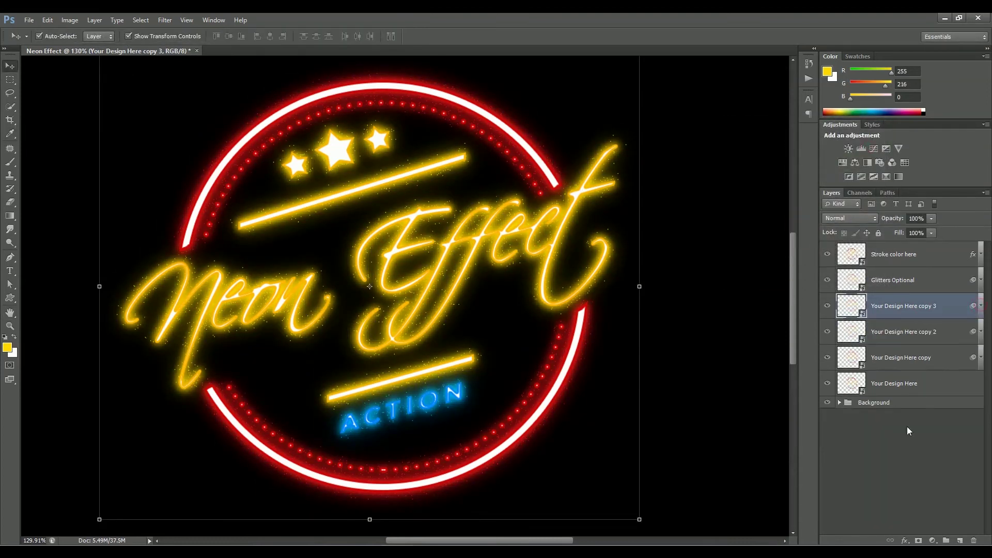
{"action": "left_click", "coordinate": [948, 413]}
- Set the Stroke effect's size on the "Stroke color here" layer to 3 px
{"action": "left_click", "coordinate": [909, 256]}
{"action": "left_click", "coordinate": [980, 254]}
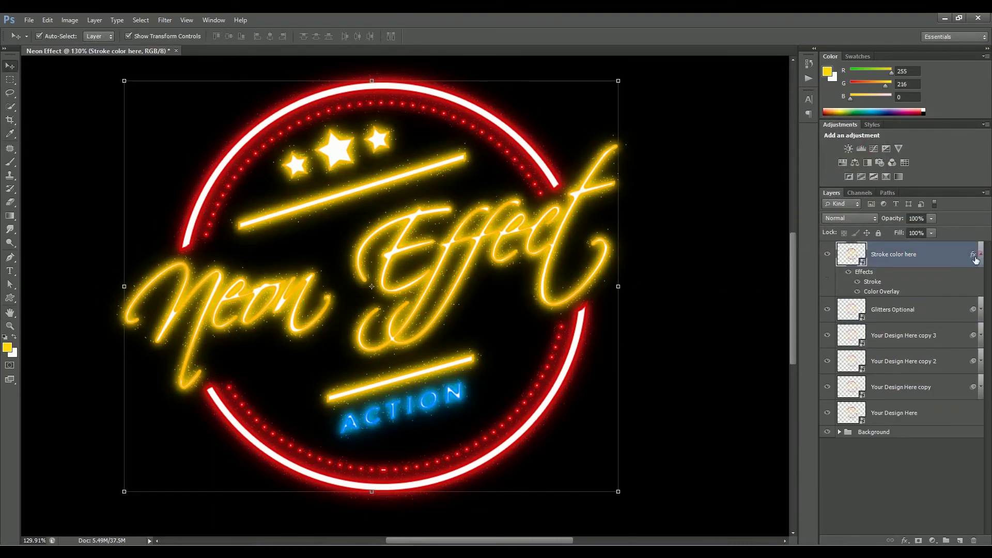
{"action": "double_click", "coordinate": [873, 282]}
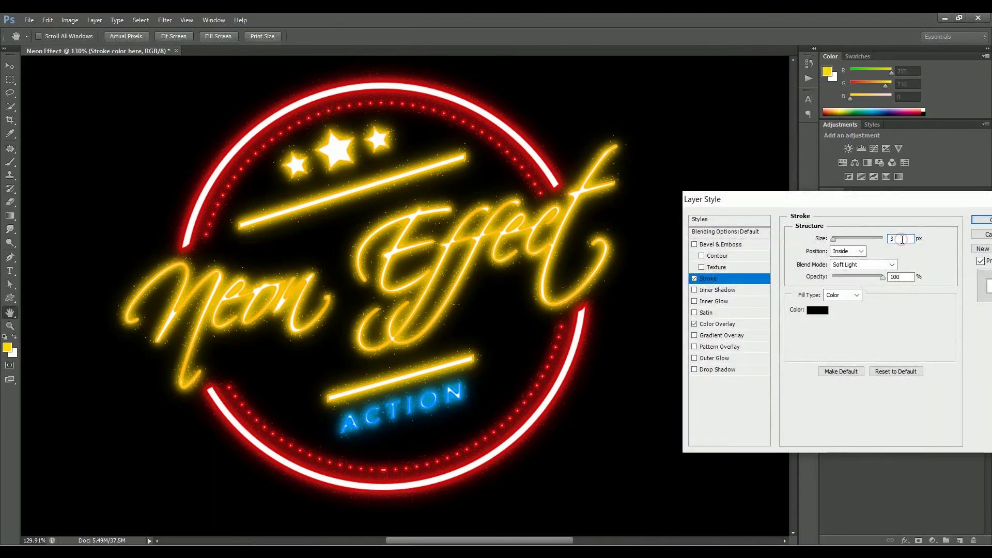
{"action": "left_click", "coordinate": [984, 221]}
{"action": "left_click", "coordinate": [980, 255]}
{"action": "key", "text": "ctrl+0"}
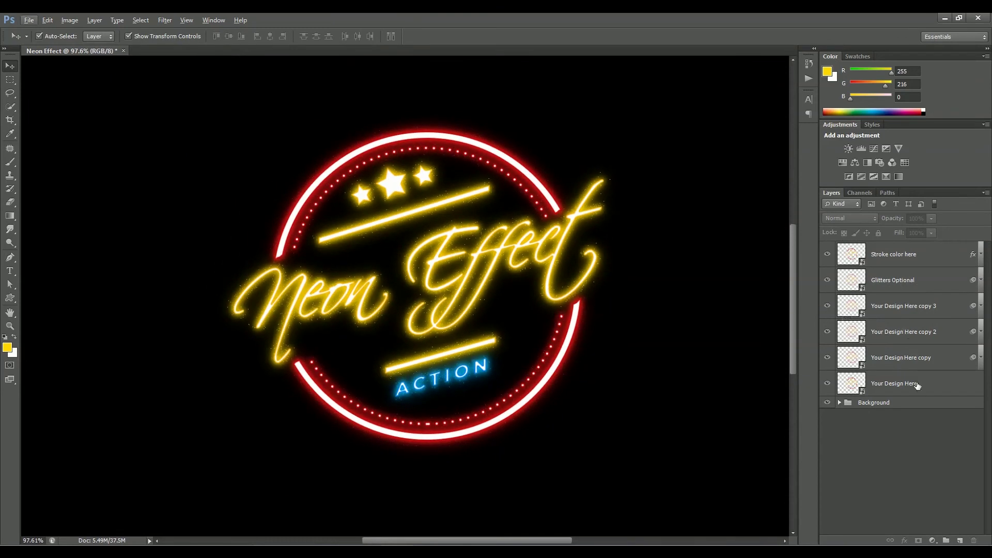
- Duplicate the original "Your Design Here" smart object layer within the same document
{"action": "left_click", "coordinate": [922, 387]}
{"action": "right_click", "coordinate": [921, 387]}
{"action": "left_click", "coordinate": [811, 175]}
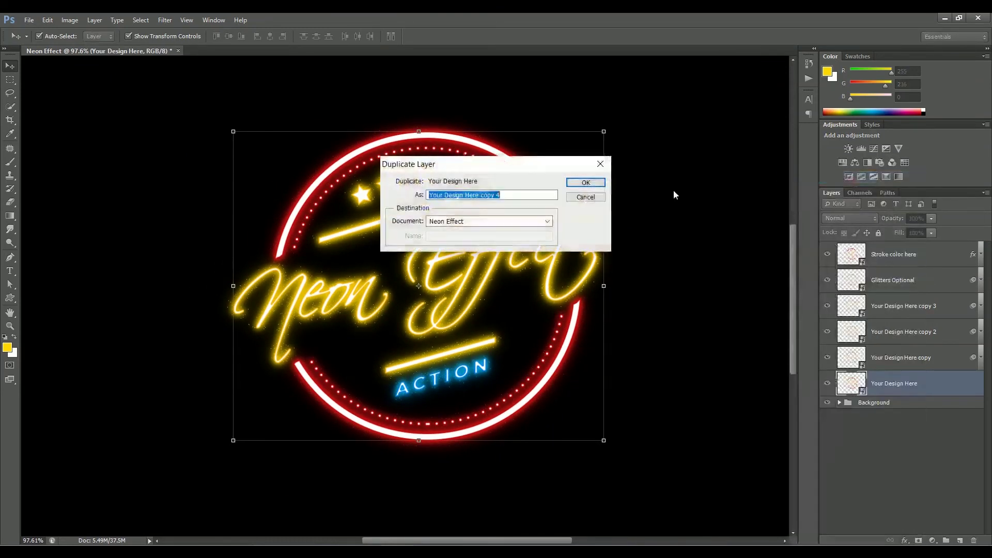
{"action": "left_click", "coordinate": [589, 184]}
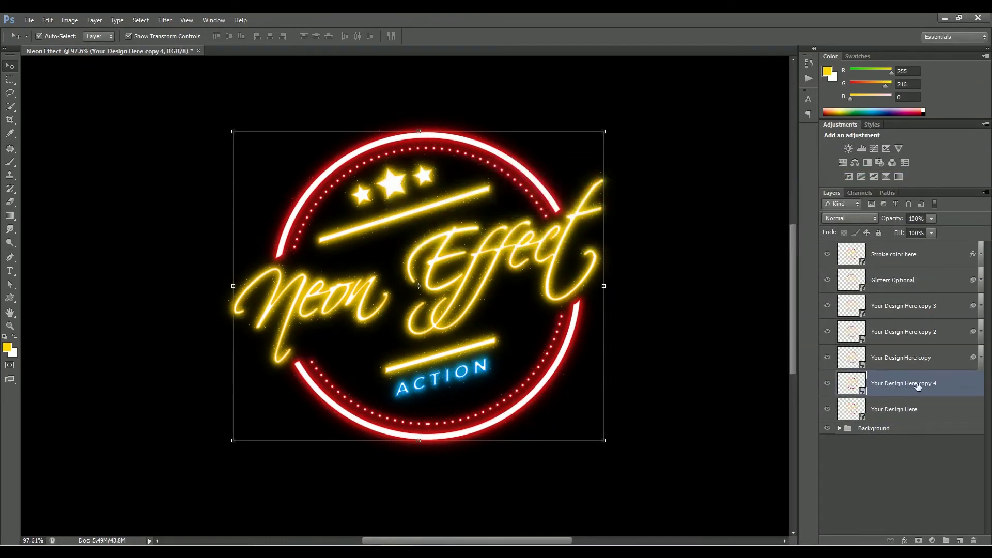
- Move the original "Your Design Here" layer above all other layers and set its opacity to 0%
{"action": "left_click", "coordinate": [908, 412]}
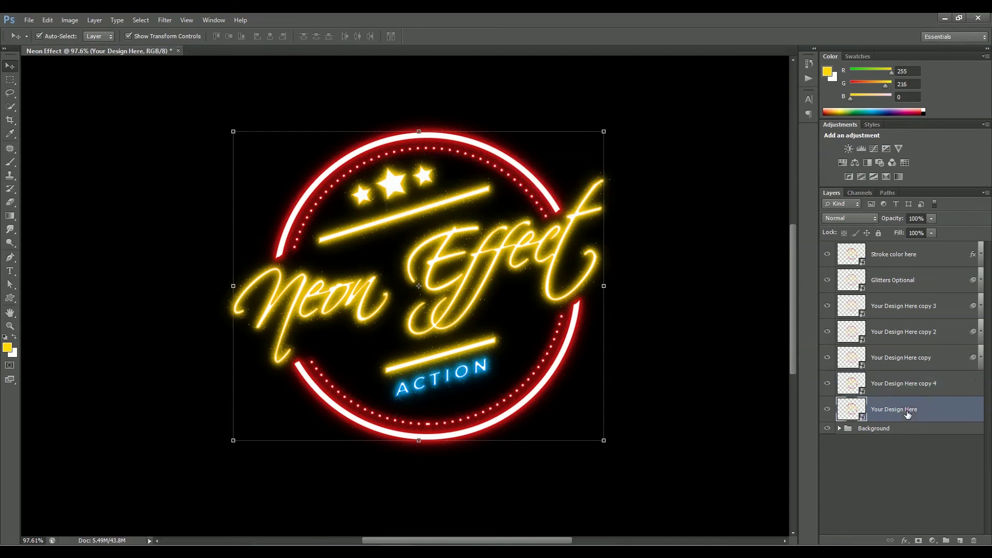
{"action": "key", "text": "ctrl+shift+bracketright"}
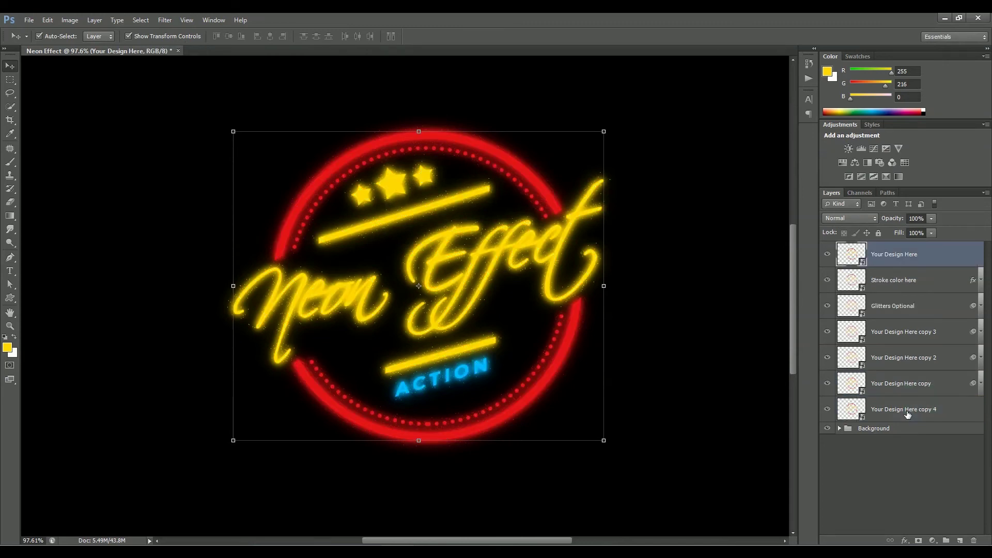
{"action": "left_click", "coordinate": [932, 233]}
{"action": "left_click_drag", "start_coordinate": [932, 220], "coordinate": [838, 231]}
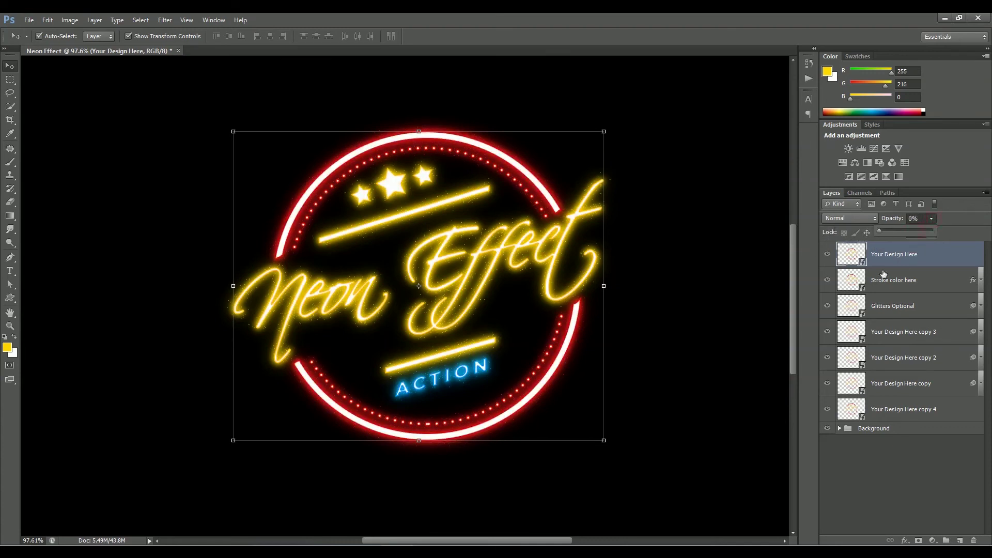
- Mark the "Your Design Here" layer with a blue color label
{"action": "left_click", "coordinate": [908, 259]}
{"action": "right_click", "coordinate": [908, 257]}
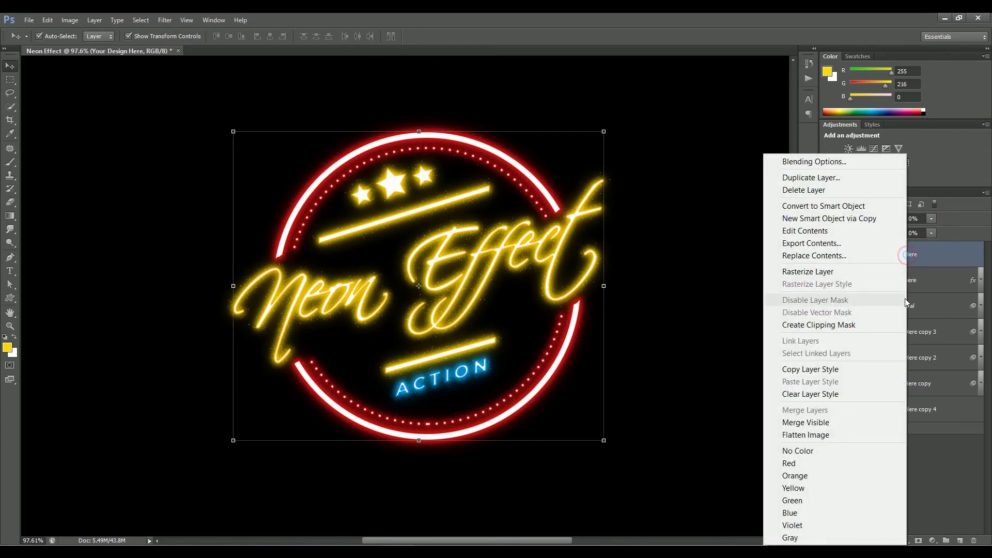
{"action": "left_click", "coordinate": [835, 508]}
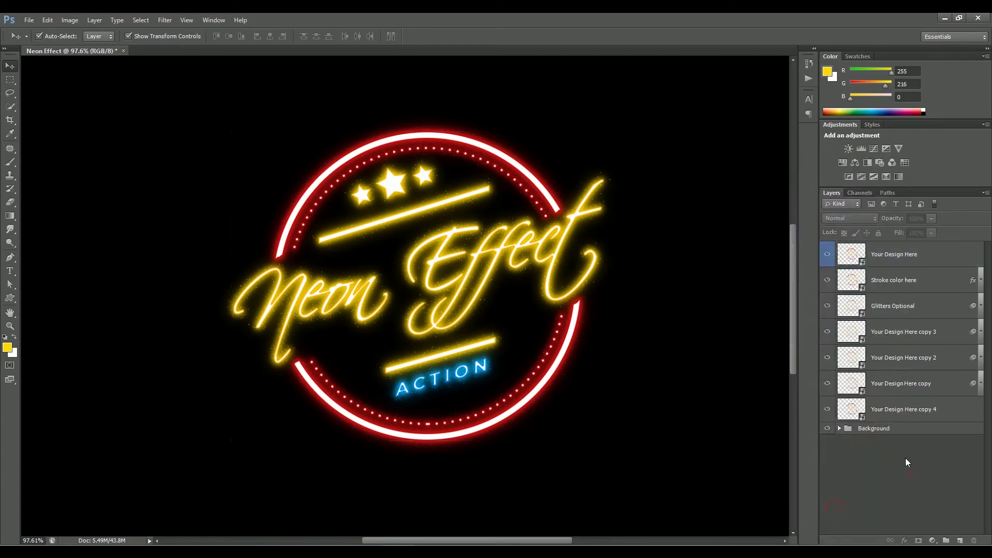
- Group all layers from "Stroke color here" down to "Your Design Here copy 4" and name the group "Neon Effect"
{"action": "left_click", "coordinate": [913, 283], "text": "ctrl"}
{"action": "left_click", "coordinate": [913, 309], "text": "ctrl"}
{"action": "left_click", "coordinate": [914, 333], "text": "ctrl"}
{"action": "left_click", "coordinate": [915, 359], "text": "ctrl"}
{"action": "left_click", "coordinate": [916, 384], "text": "ctrl"}
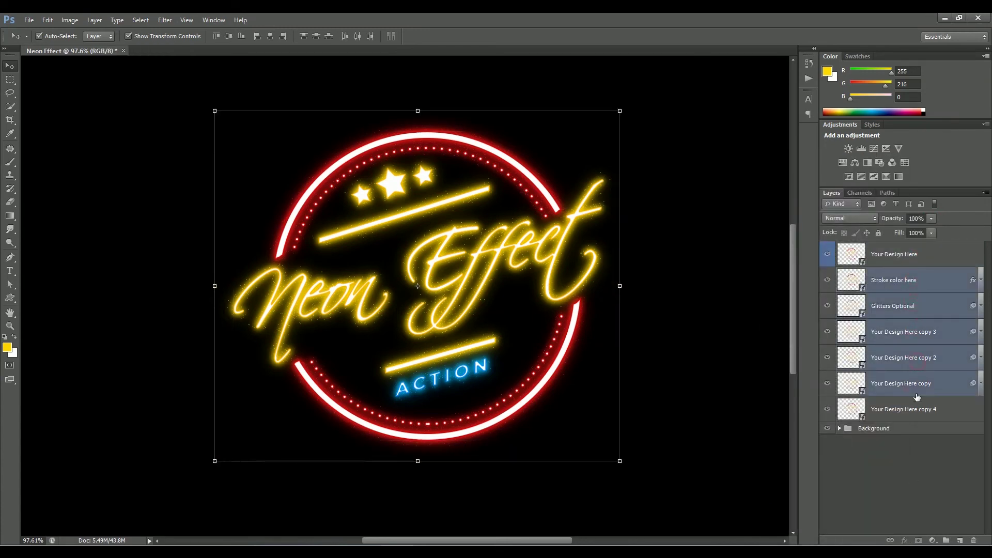
{"action": "left_click", "coordinate": [907, 407], "text": "ctrl"}
{"action": "key", "text": "ctrl+g"}
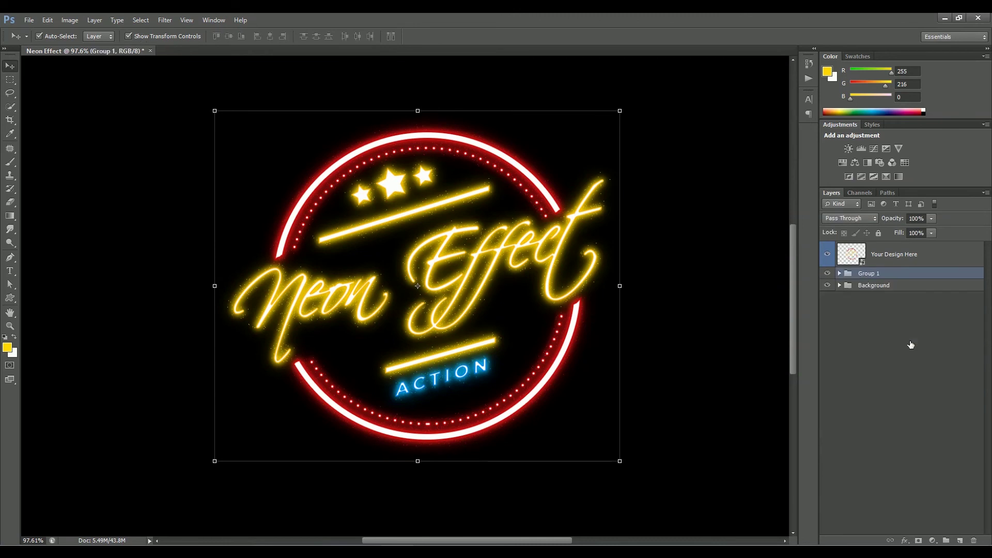
{"action": "type", "text": "Neon Effect"}
{"action": "key", "text": "Return"}
- Label the "Neon Effect" group red and the "Background" group gray
{"action": "right_click", "coordinate": [901, 285]}
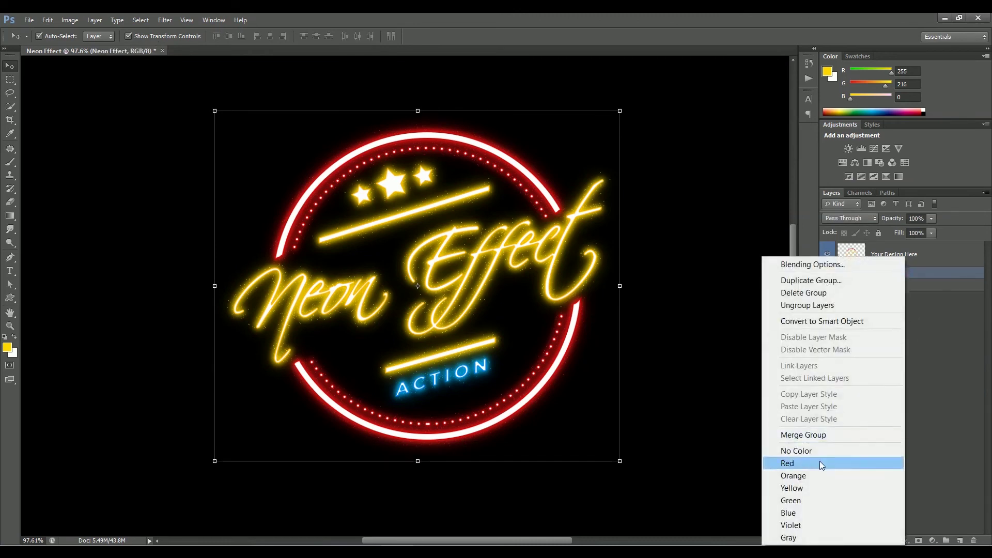
{"action": "left_click", "coordinate": [822, 461]}
{"action": "left_click", "coordinate": [902, 285]}
{"action": "right_click", "coordinate": [901, 286]}
{"action": "left_click", "coordinate": [826, 538]}
{"action": "left_click", "coordinate": [914, 393]}
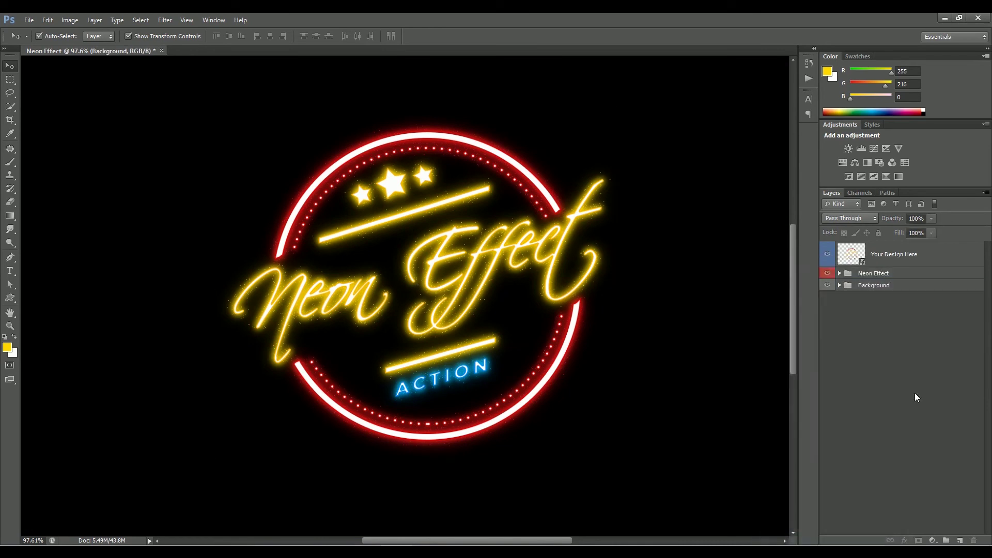
- Stop recording the "Neon Click" action and collapse its list of recorded commands
{"action": "scroll", "coordinate": [458, 288], "scroll_direction": "down", "scroll_amount": 1}
{"action": "scroll", "coordinate": [494, 401], "scroll_direction": "up", "scroll_amount": 2}
{"action": "scroll", "coordinate": [499, 405], "scroll_direction": "up", "scroll_amount": 3}
{"action": "left_click", "coordinate": [214, 19]}
{"action": "left_click", "coordinate": [227, 83]}
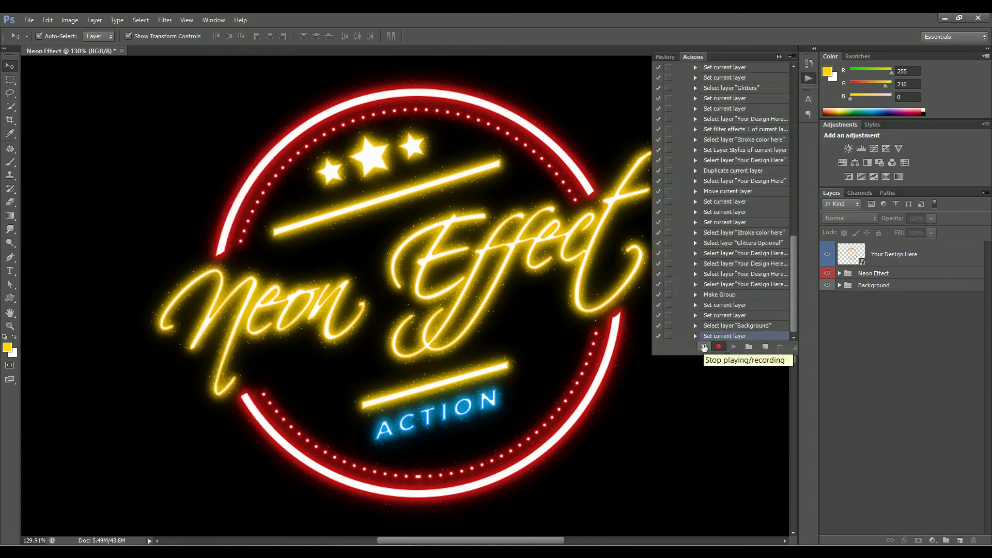
{"action": "left_click", "coordinate": [704, 347]}
{"action": "scroll", "coordinate": [694, 181], "scroll_direction": "up", "scroll_amount": 10}
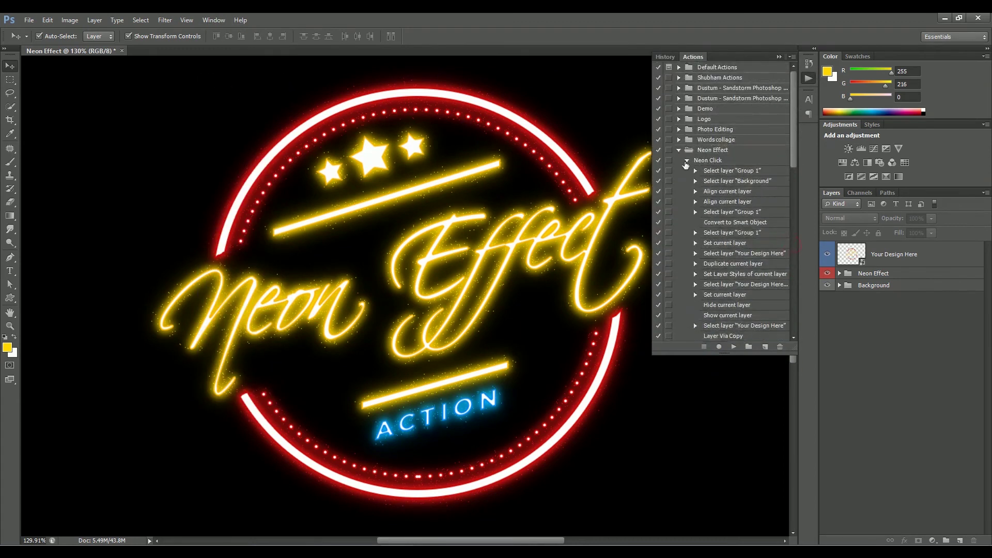
{"action": "left_click", "coordinate": [687, 160]}
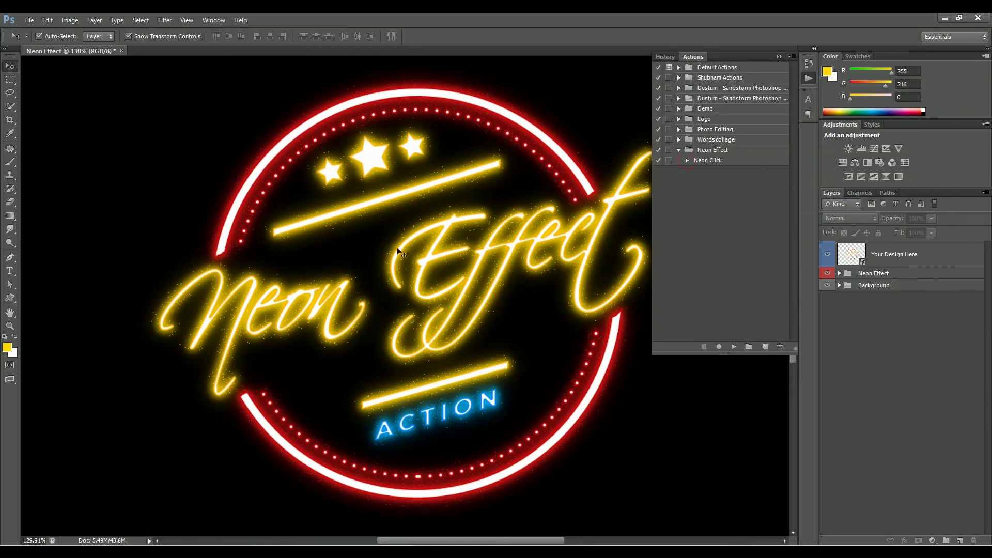
{"action": "key", "text": "ctrl+minus"}
{"action": "key", "text": "ctrl+minus"}
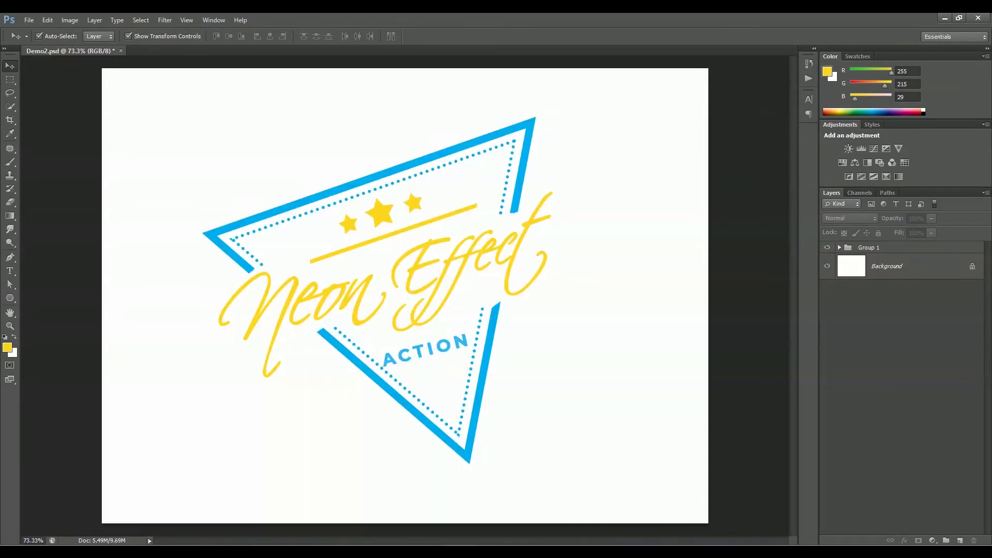
- Show the recorded actions and run the "Neon Click" action on the Demo2.psd logo design
{"action": "left_click", "coordinate": [216, 19]}
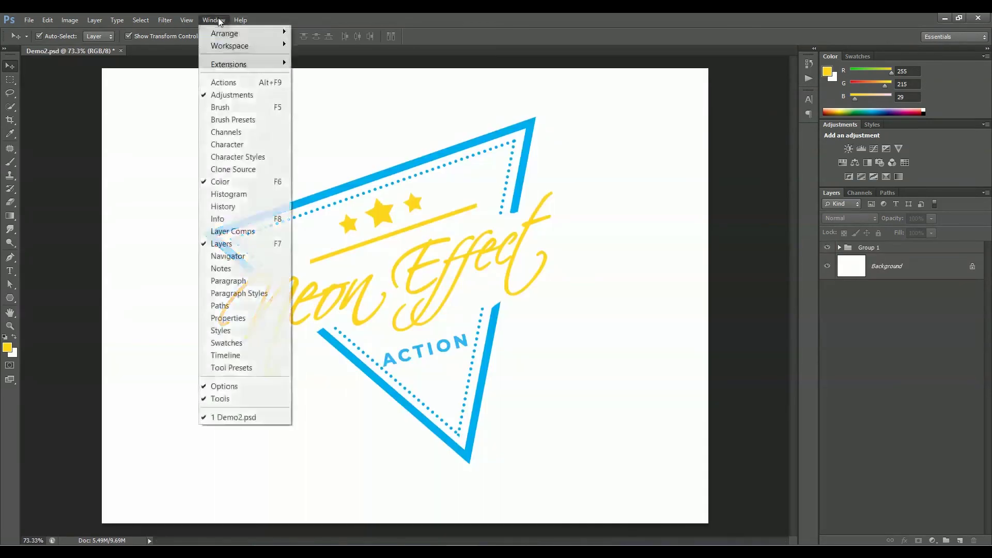
{"action": "left_click", "coordinate": [239, 83]}
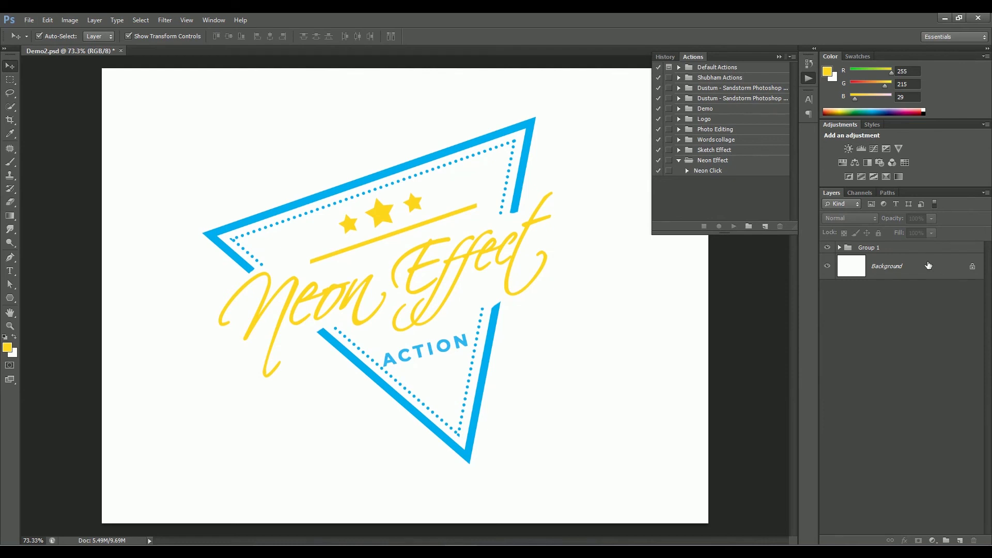
{"action": "left_click", "coordinate": [840, 248]}
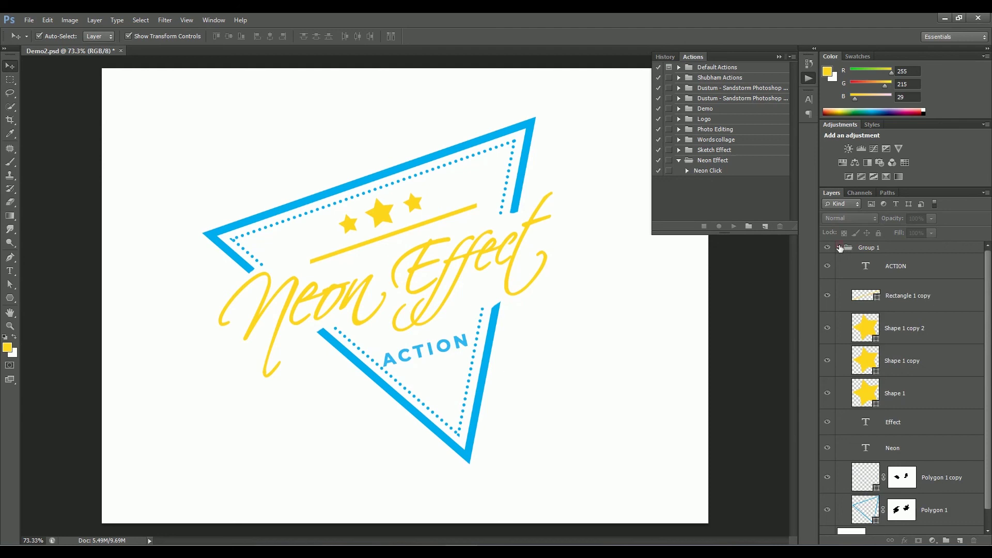
{"action": "left_click", "coordinate": [840, 247]}
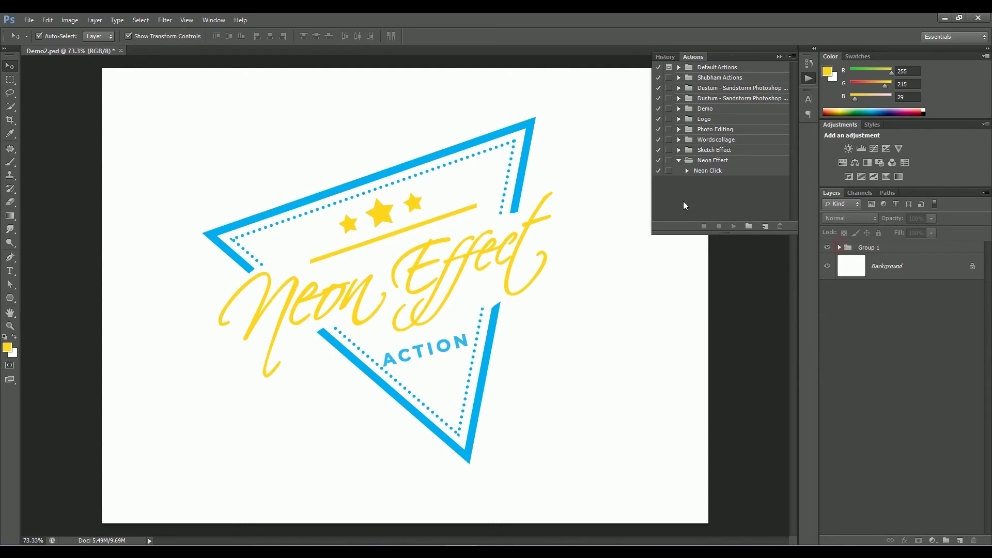
{"action": "left_click", "coordinate": [733, 226]}
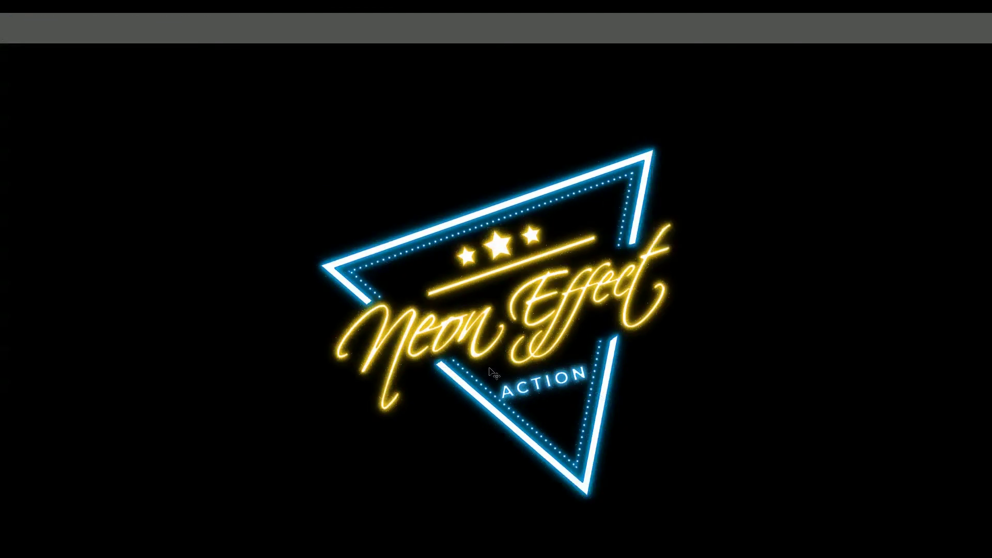
- Examine the neon glow details of the triangle logo up close in full-screen view
{"action": "scroll", "coordinate": [570, 401], "scroll_direction": "up", "scroll_amount": 1}
{"action": "left_click_drag", "start_coordinate": [572, 375], "coordinate": [580, 407]}
{"action": "scroll", "coordinate": [579, 408], "scroll_direction": "up", "scroll_amount": 1}
{"action": "left_click_drag", "start_coordinate": [341, 362], "coordinate": [329, 459]}
{"action": "key", "text": "f"}
{"action": "scroll", "coordinate": [279, 282], "scroll_direction": "down", "scroll_amount": 2}
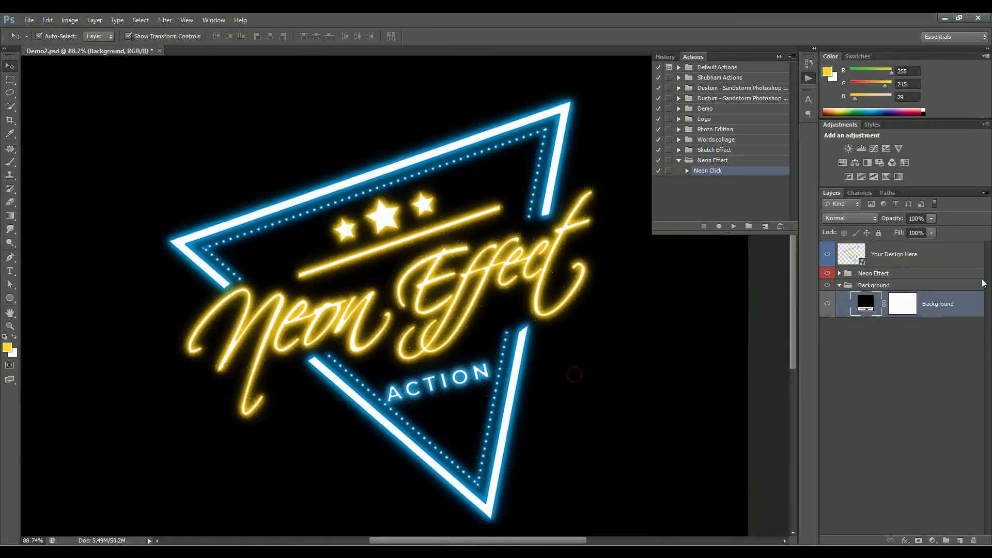
- Open the contents of the "Your Design Here" smart object and recolor the "Polygon 1" outline yellow
{"action": "left_click", "coordinate": [853, 255]}
{"action": "double_click", "coordinate": [853, 255]}
{"action": "left_click", "coordinate": [934, 518]}
{"action": "left_click", "coordinate": [10, 298]}
{"action": "left_click", "coordinate": [134, 36]}
{"action": "left_click", "coordinate": [84, 87]}
{"action": "left_click", "coordinate": [10, 66]}
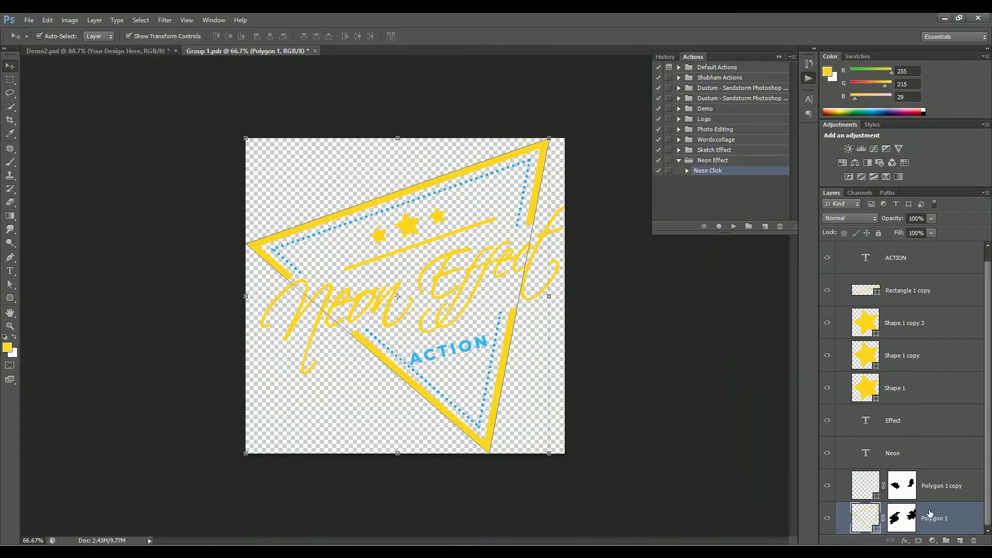
- Recolor the dotted "Polygon 1 copy" outline yellow to match the outer triangle
{"action": "left_click", "coordinate": [938, 486]}
{"action": "left_click", "coordinate": [10, 297]}
{"action": "left_click", "coordinate": [134, 36]}
{"action": "left_click", "coordinate": [85, 86]}
{"action": "left_click", "coordinate": [288, 169]}
- Float the Group 1.psb window over the neon design and save it to update the smart object
{"action": "mouse_move", "coordinate": [222, 50]}
{"action": "left_mouse_down"}
{"action": "mouse_move", "coordinate": [202, 142]}
{"action": "mouse_move", "coordinate": [122, 67]}
{"action": "left_mouse_up"}
{"action": "left_click", "coordinate": [29, 20]}
{"action": "left_click", "coordinate": [56, 163]}
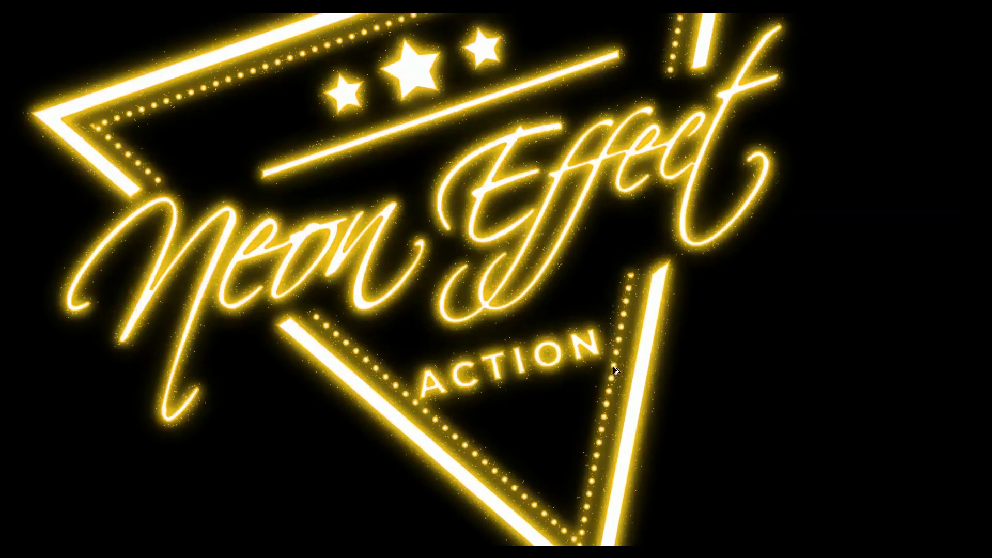
- Add a Gradient Overlay to "Group 1" and set the gradient's end color stop to cyan 00eaff
{"action": "right_click", "coordinate": [827, 247]}
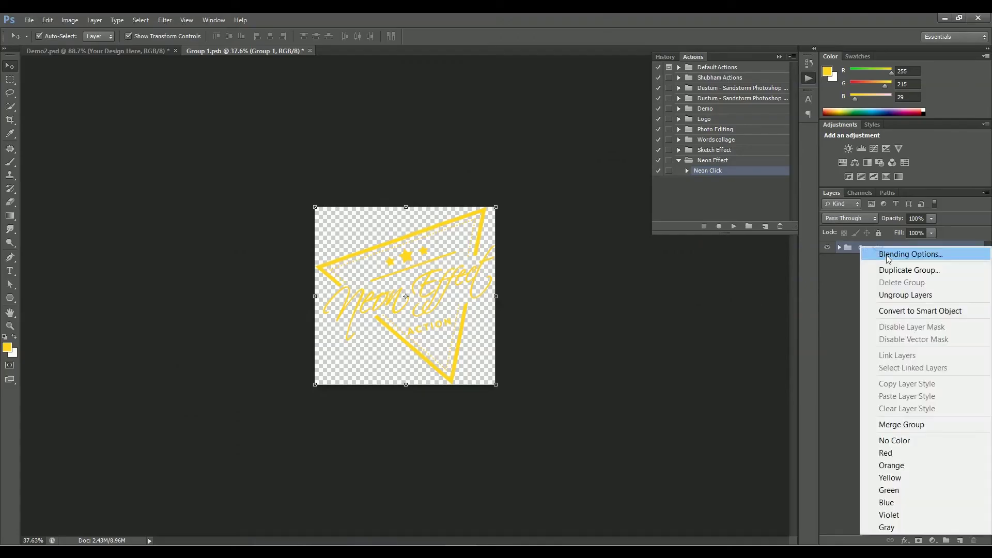
{"action": "left_click", "coordinate": [831, 253]}
{"action": "left_click", "coordinate": [879, 351]}
{"action": "double_click", "coordinate": [943, 367]}
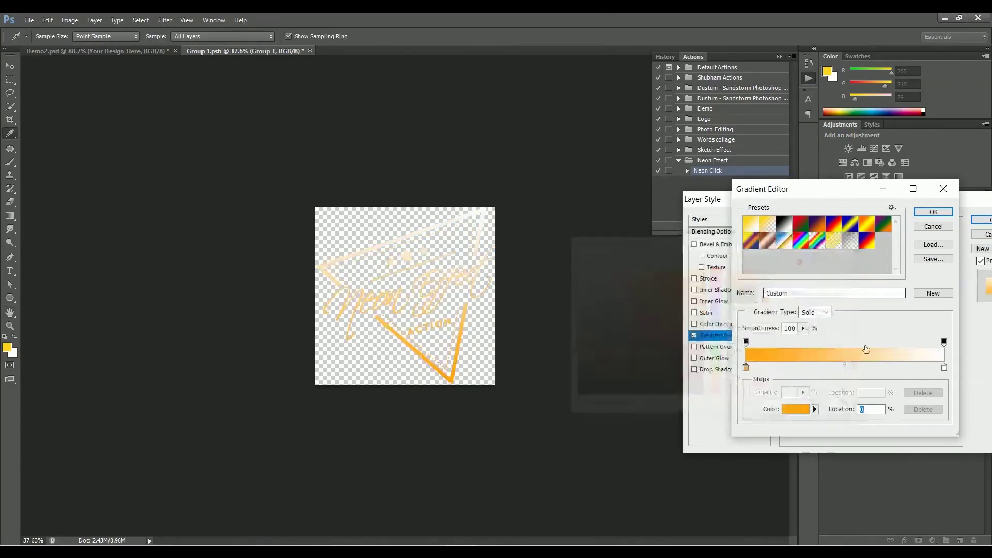
{"action": "double_click", "coordinate": [944, 367]}
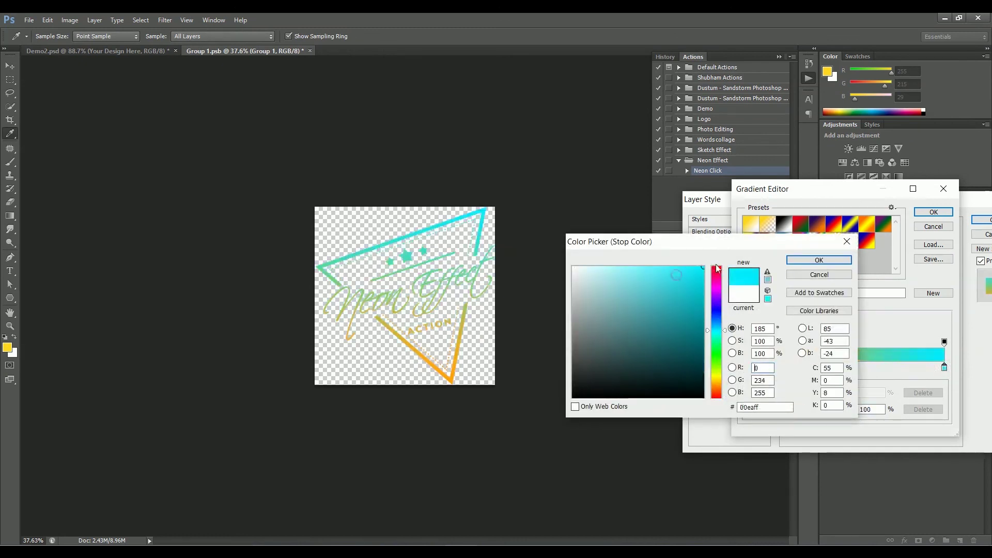
{"action": "left_click", "coordinate": [818, 260]}
- Set the gradient's start color stop to yellow, then apply the overlay and save the floated Group 1.psb
{"action": "double_click", "coordinate": [745, 368]}
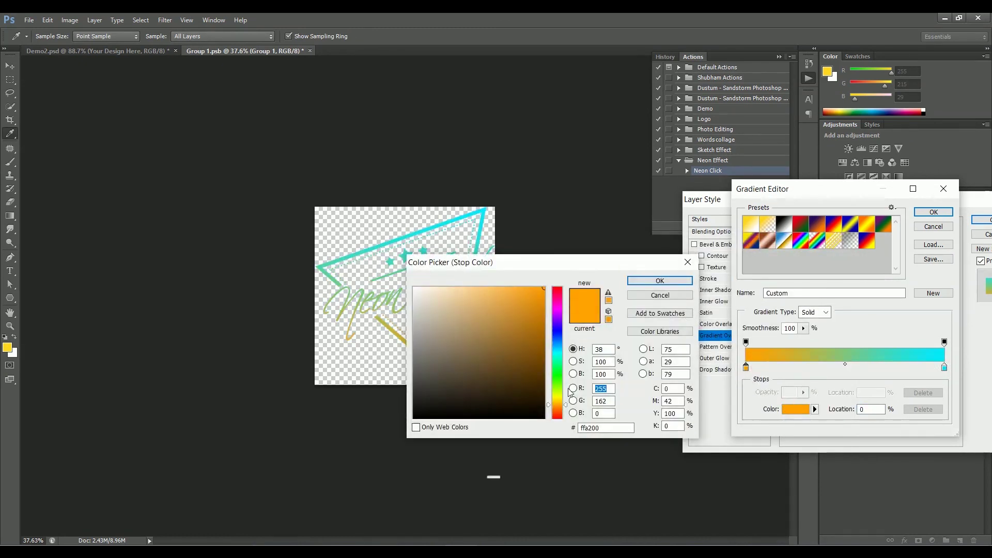
{"action": "left_click", "coordinate": [556, 400]}
{"action": "left_click", "coordinate": [671, 280]}
{"action": "left_click", "coordinate": [933, 212]}
{"action": "left_click", "coordinate": [983, 220]}
{"action": "left_click_drag", "start_coordinate": [242, 51], "coordinate": [129, 78]}
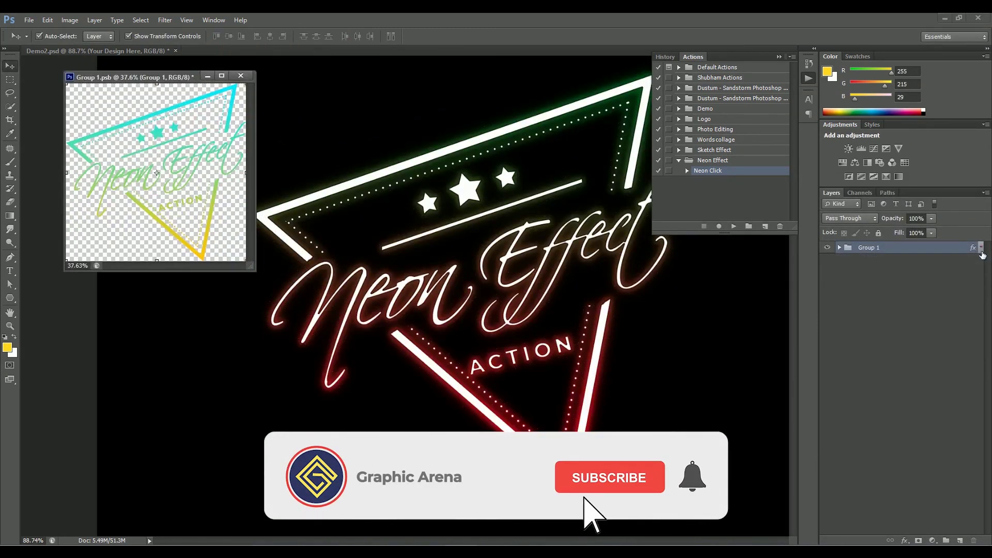
{"action": "key", "text": "ctrl+s"}
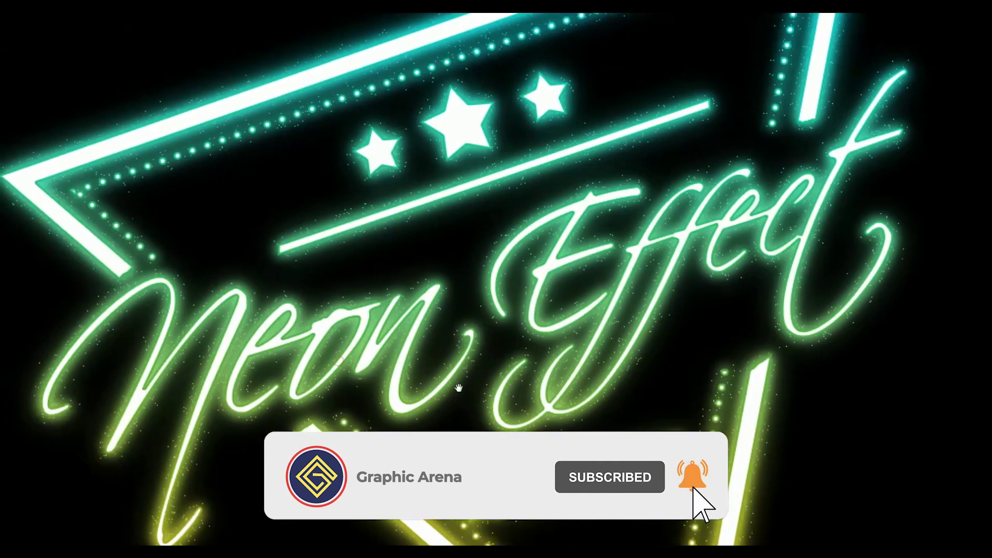